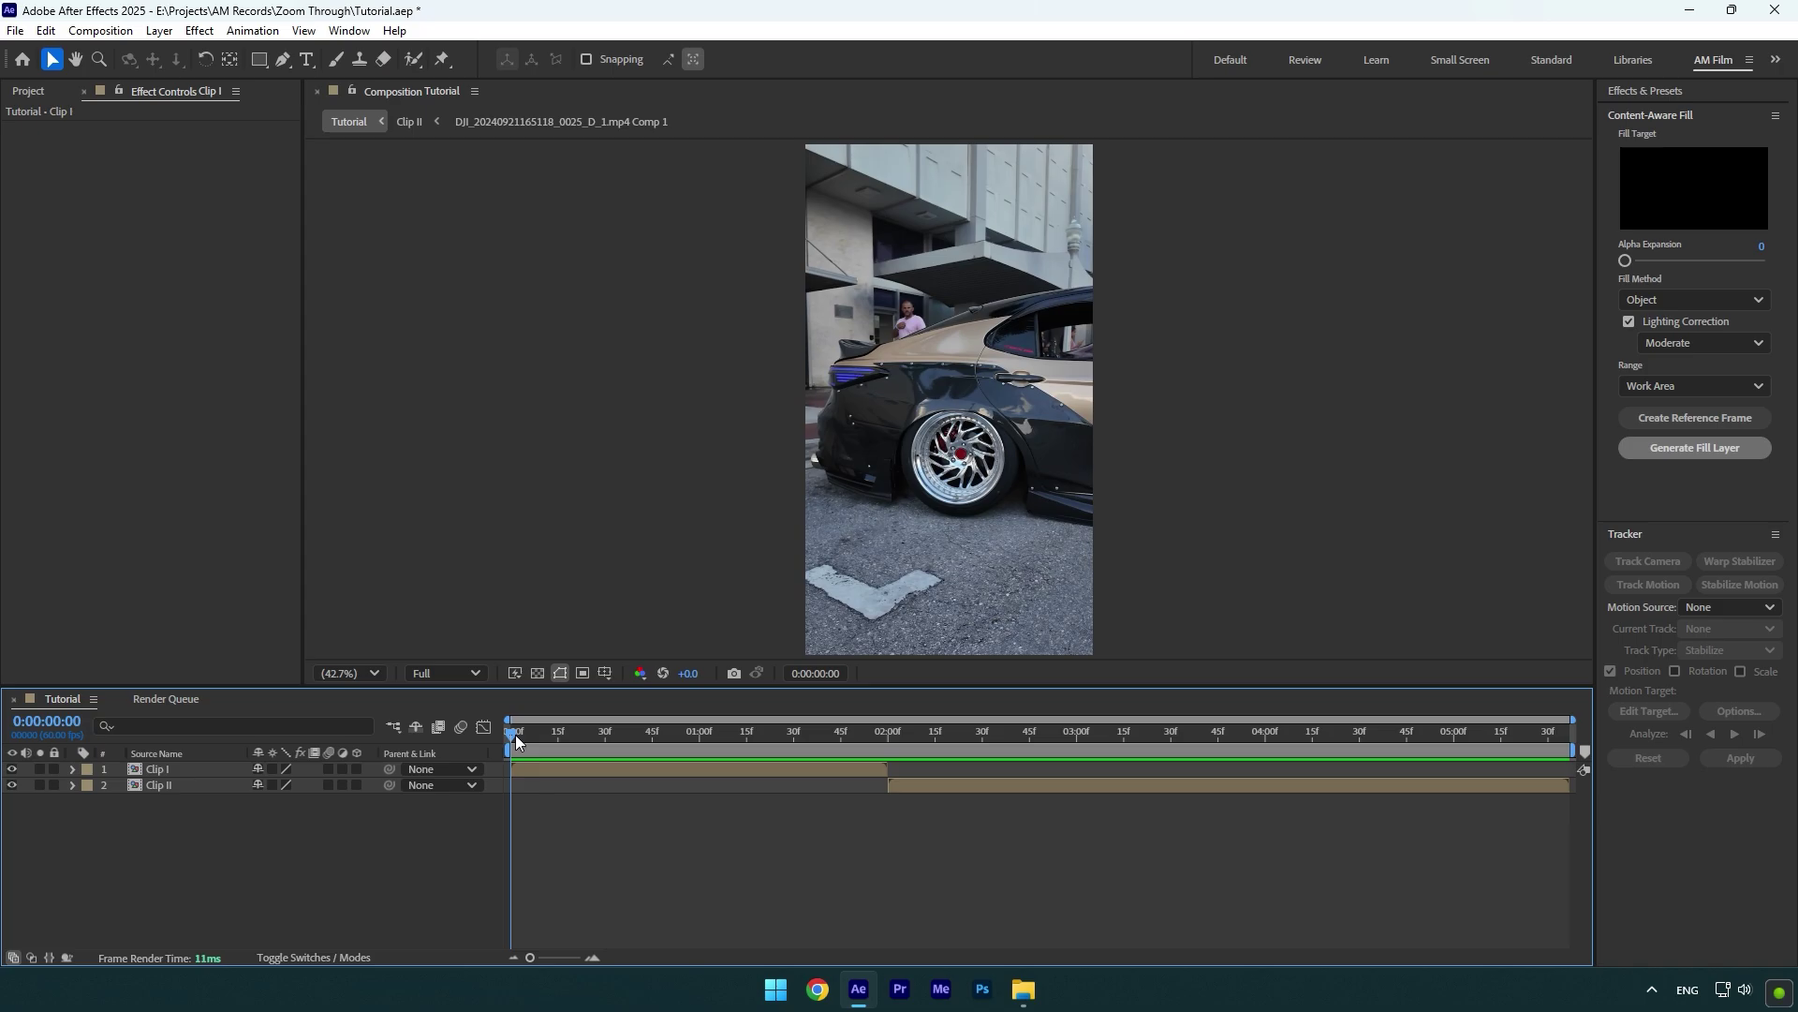
Slide the Clip II layer bar left so it overlaps Clip I's ending, then select Clip I
mouse_move(516, 734)
left_mouse_down()
mouse_move(1168, 732)
mouse_move(511, 755)
left_mouse_up()
left_click_drag(983, 786, 759, 789)
left_click(661, 769)
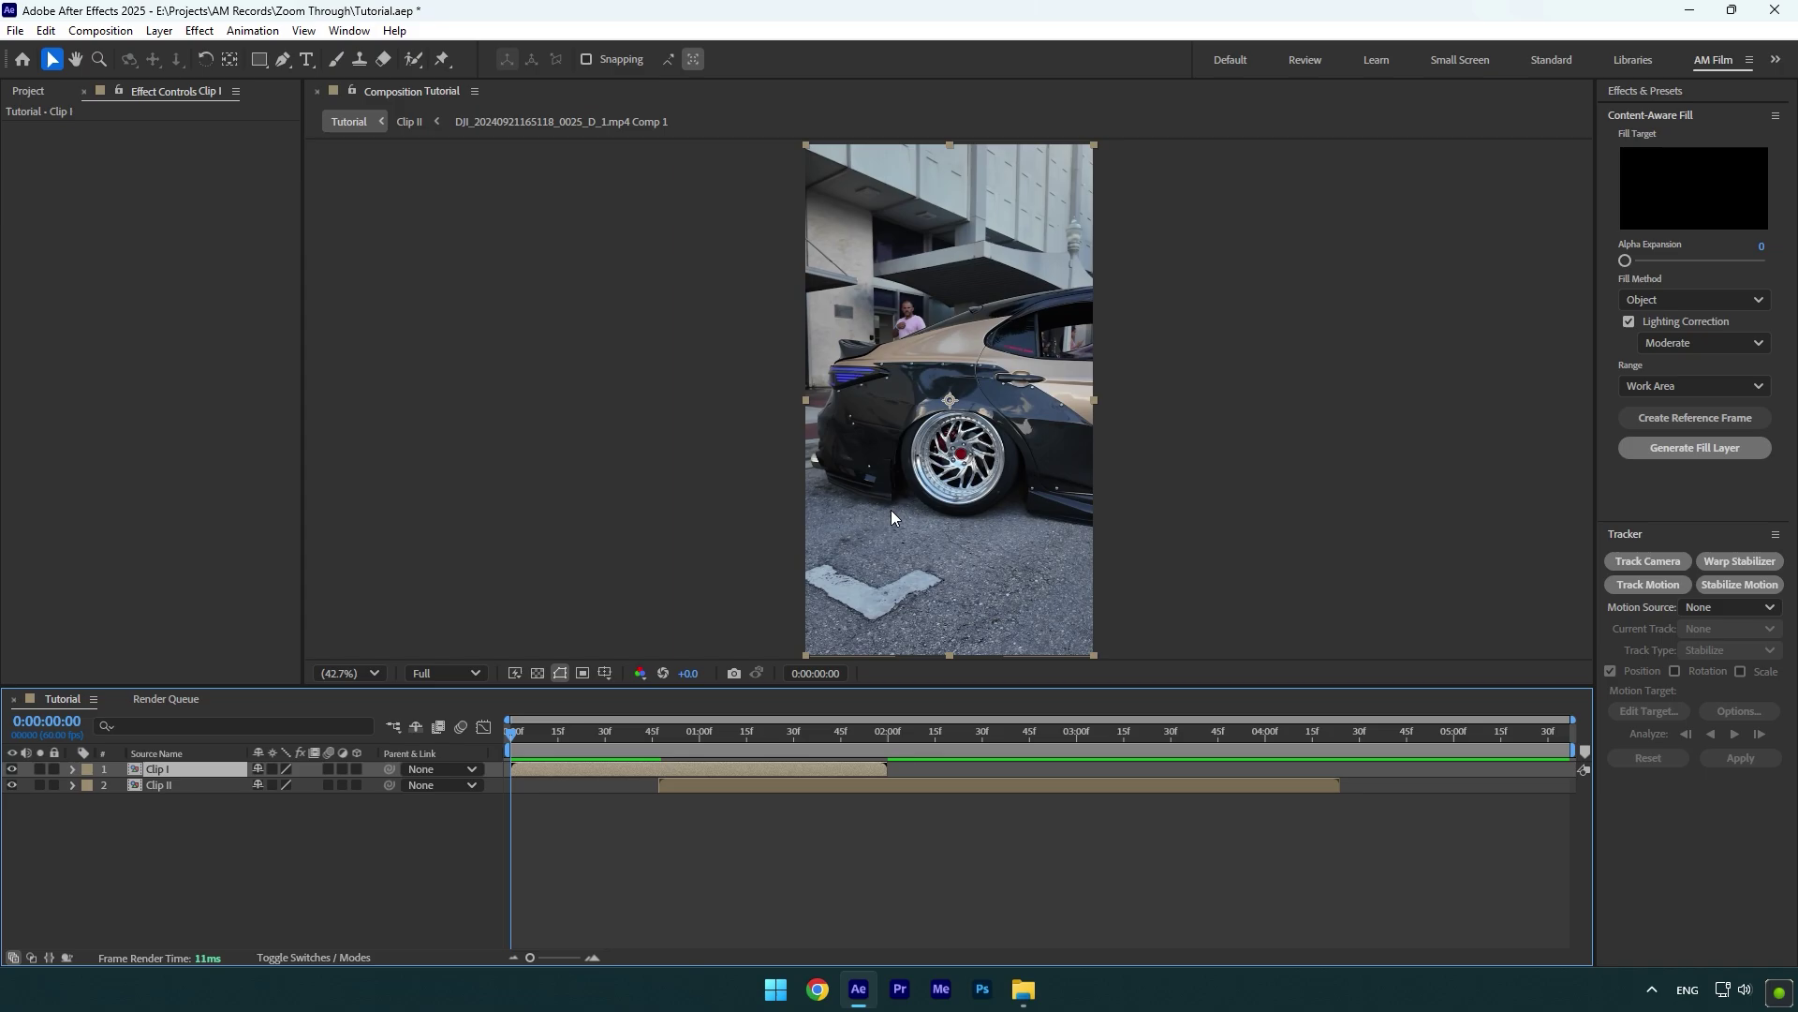
Apply Mocha AE to Clip I, fit the spline to the rear wheel, track forward, and save
key("ctrl+space")
type("mocha")
key("Return")
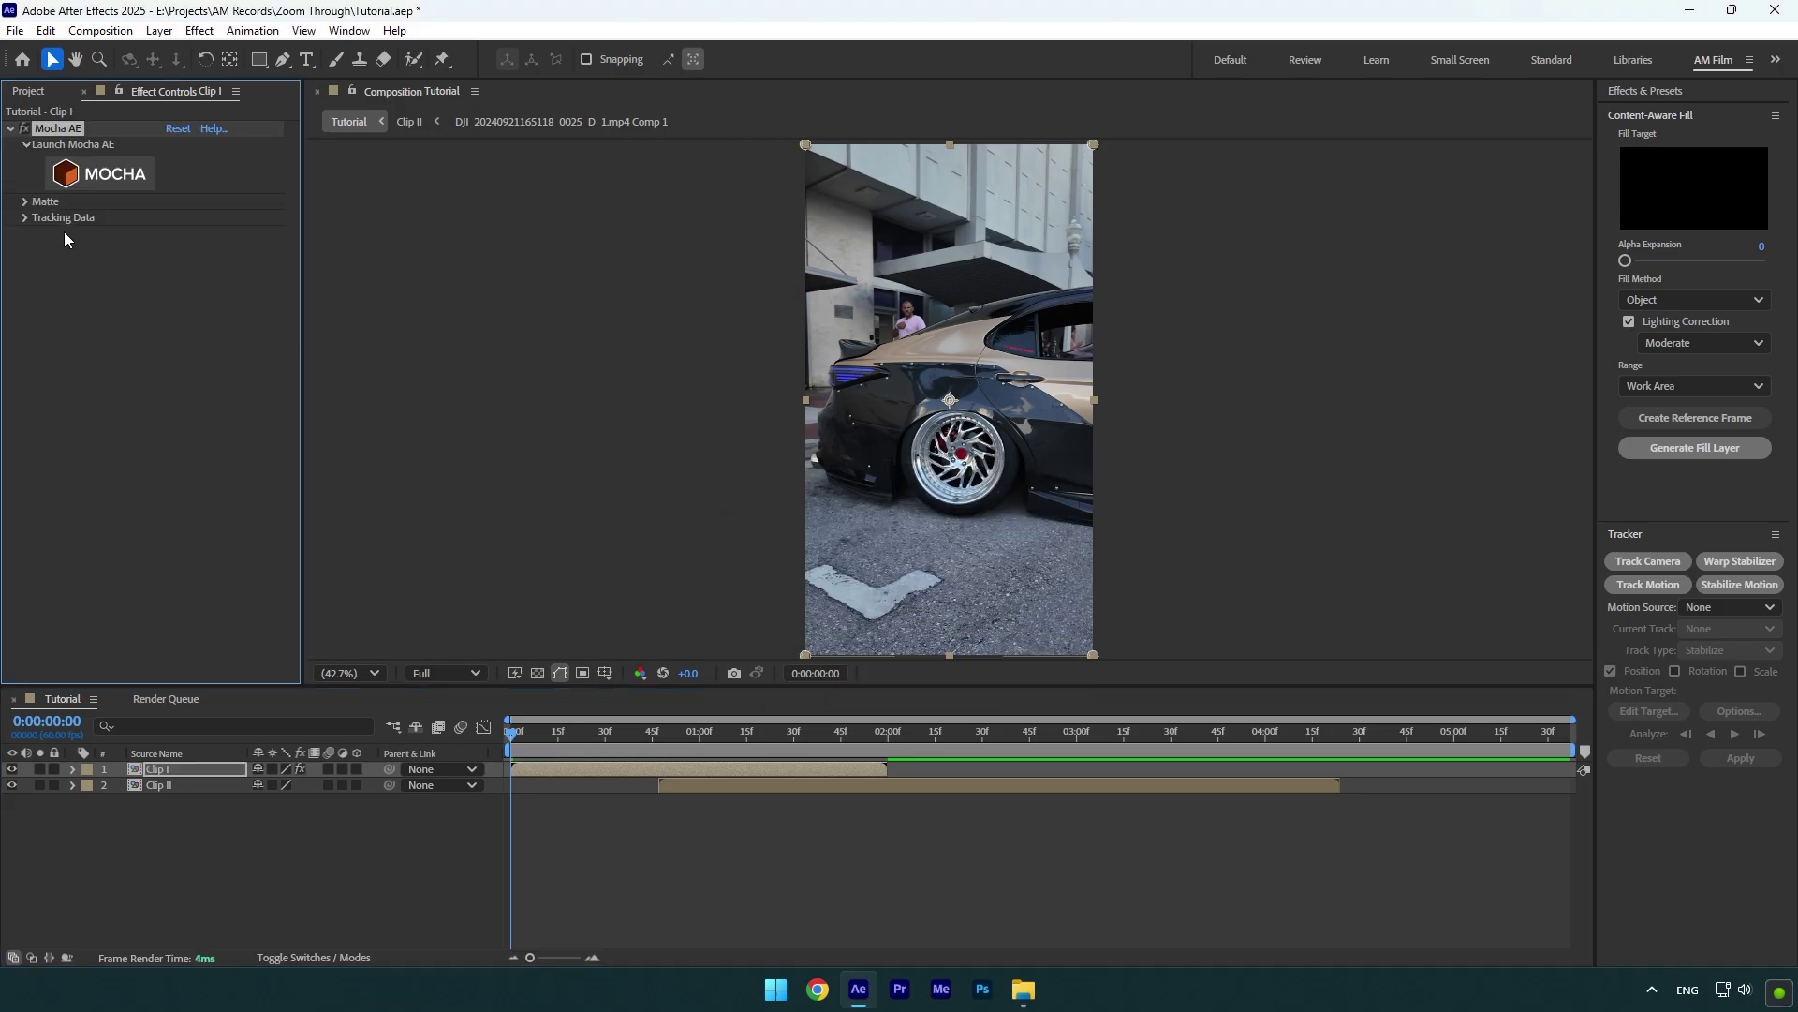
left_click(61, 188)
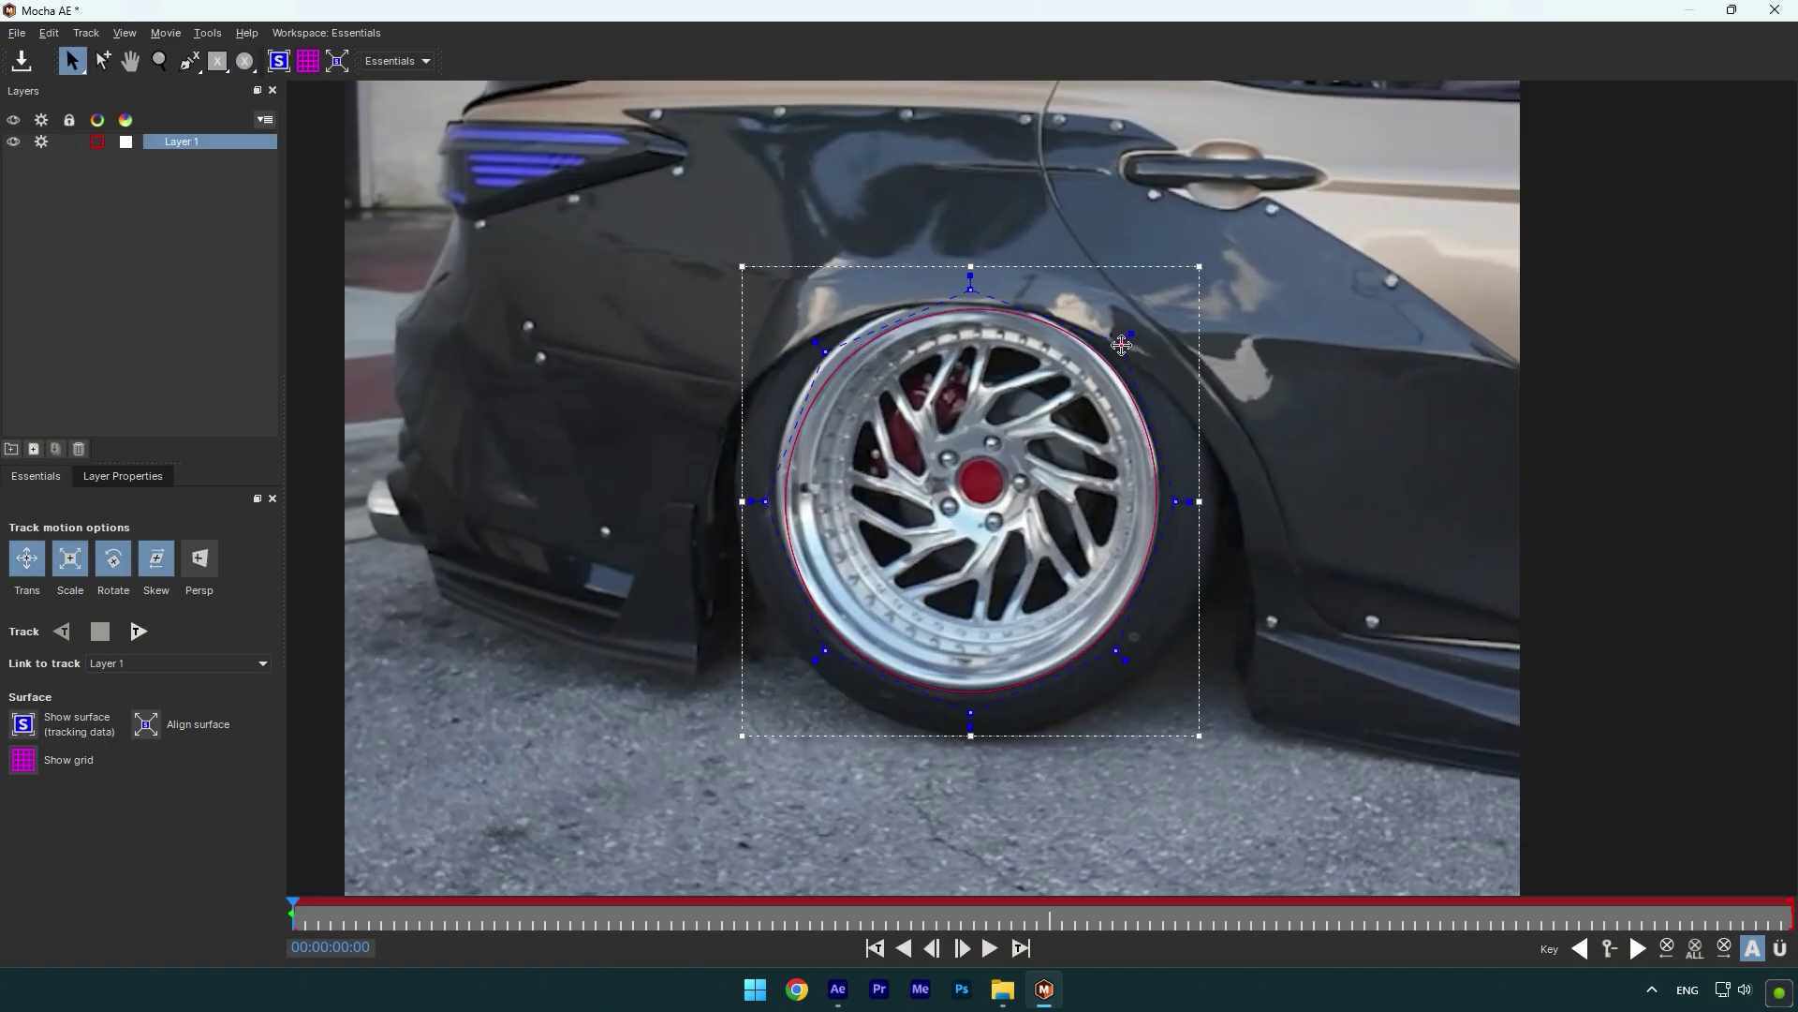
left_click_drag(968, 716, 974, 699)
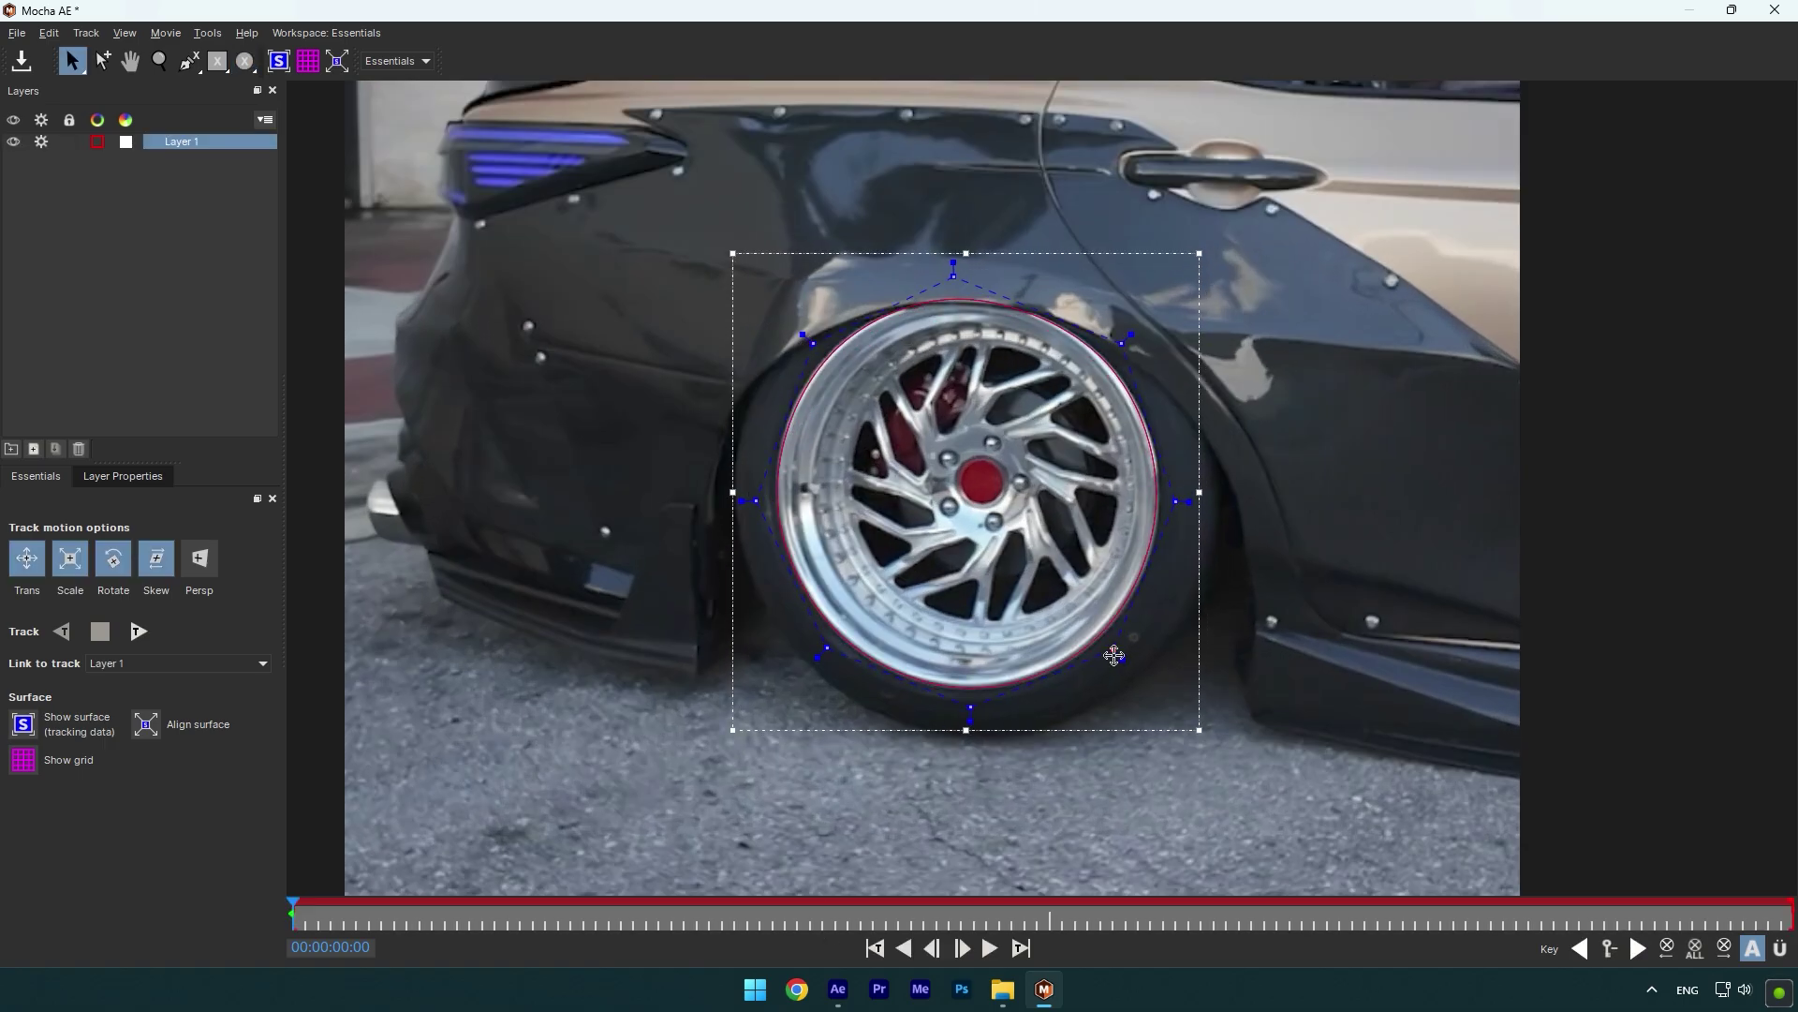
left_click(146, 639)
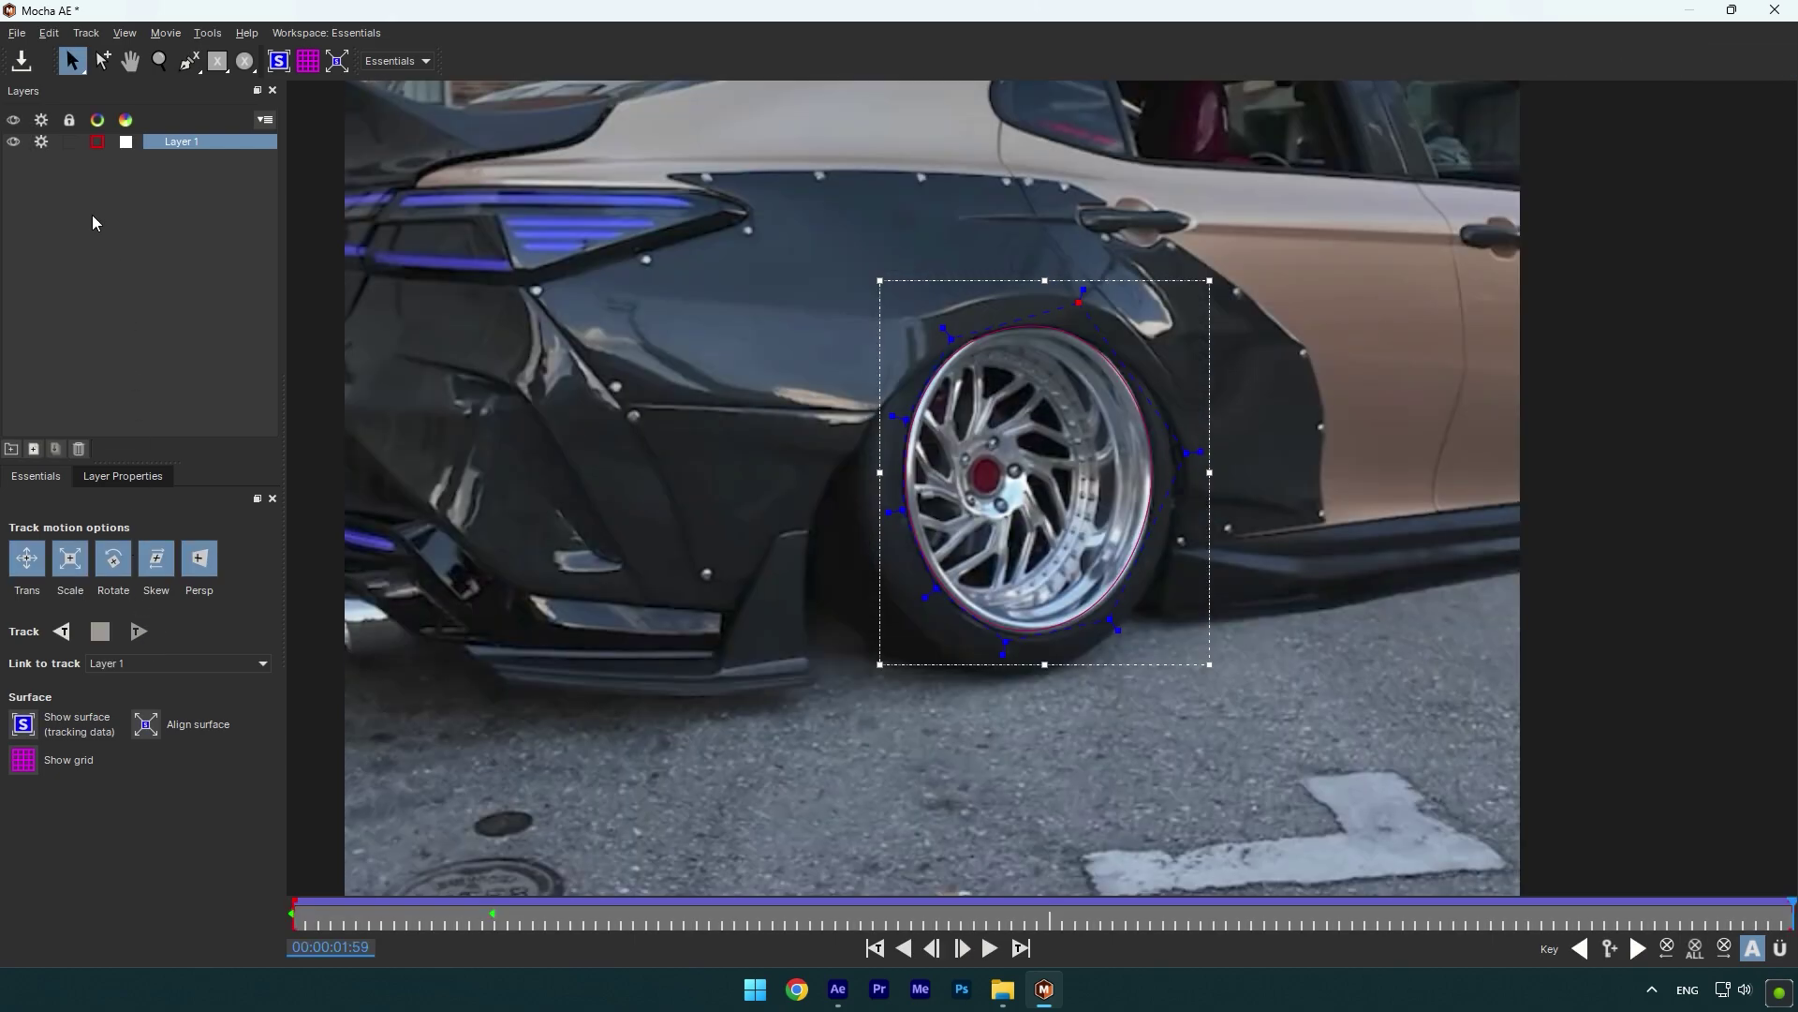
left_click(22, 62)
Return from Mocha and create AE masks on Clip I from the tracked wheel shape
key("ctrl+q")
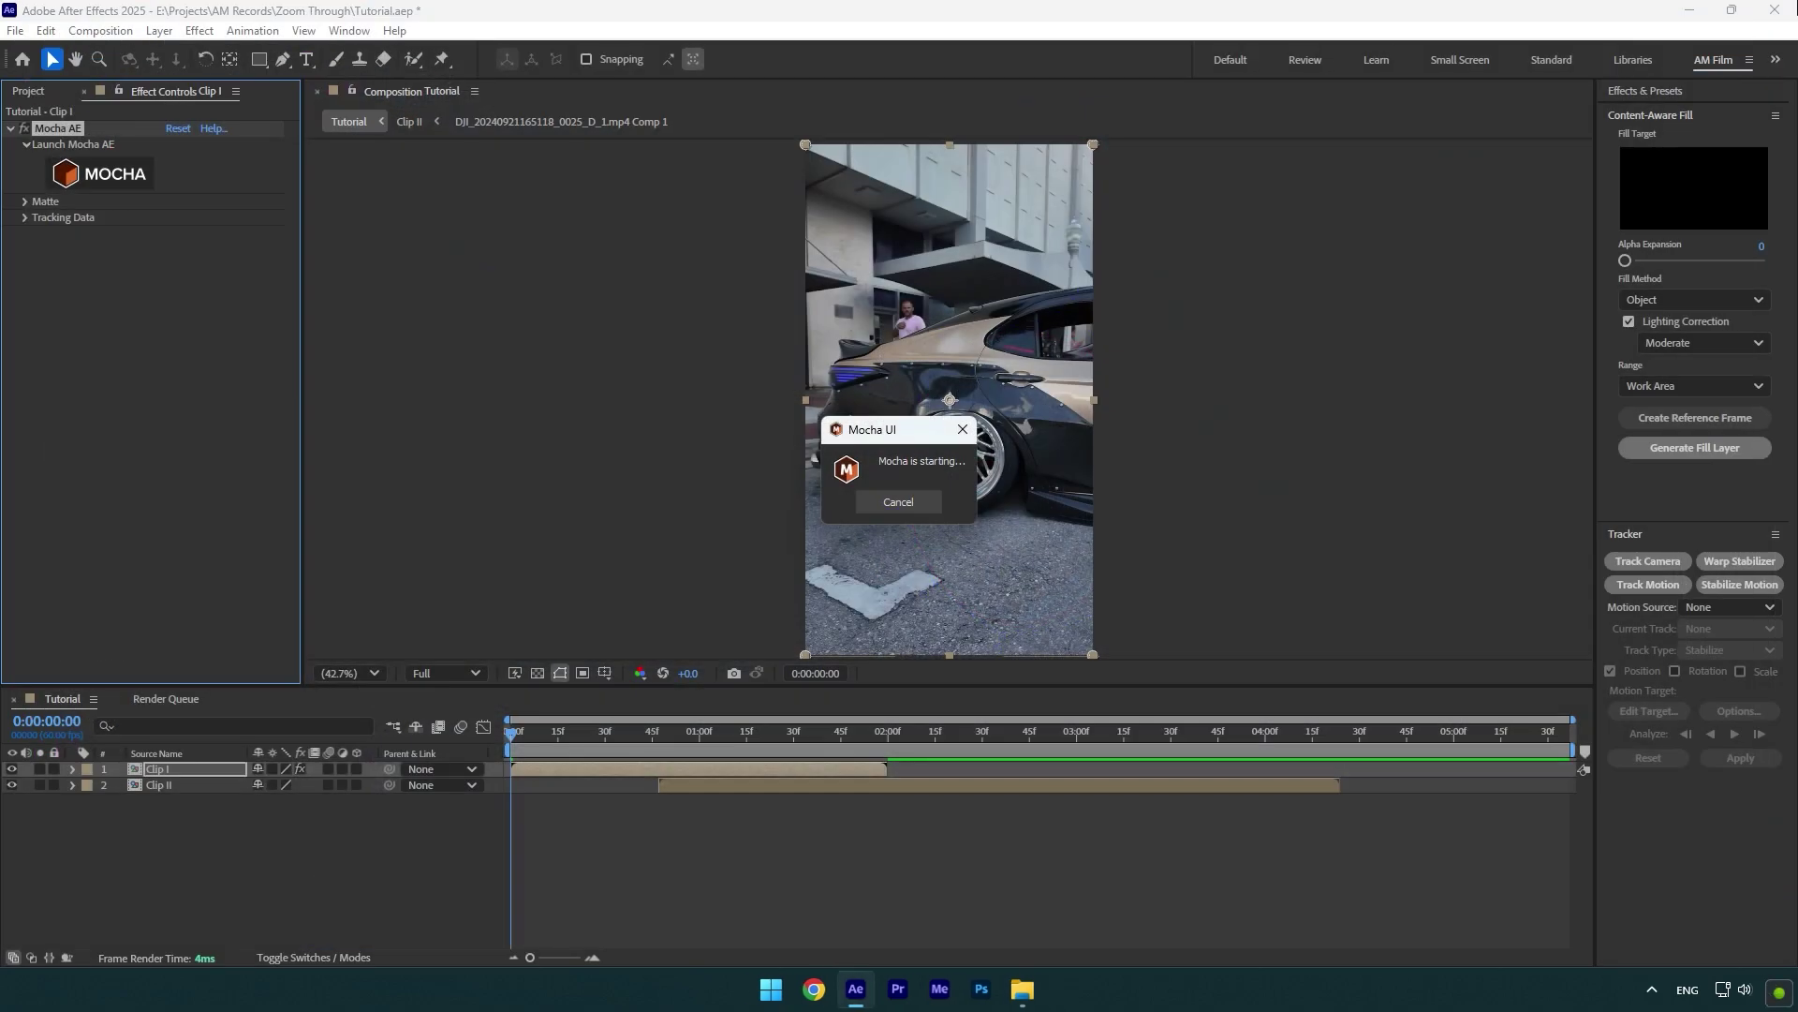
left_click(25, 200)
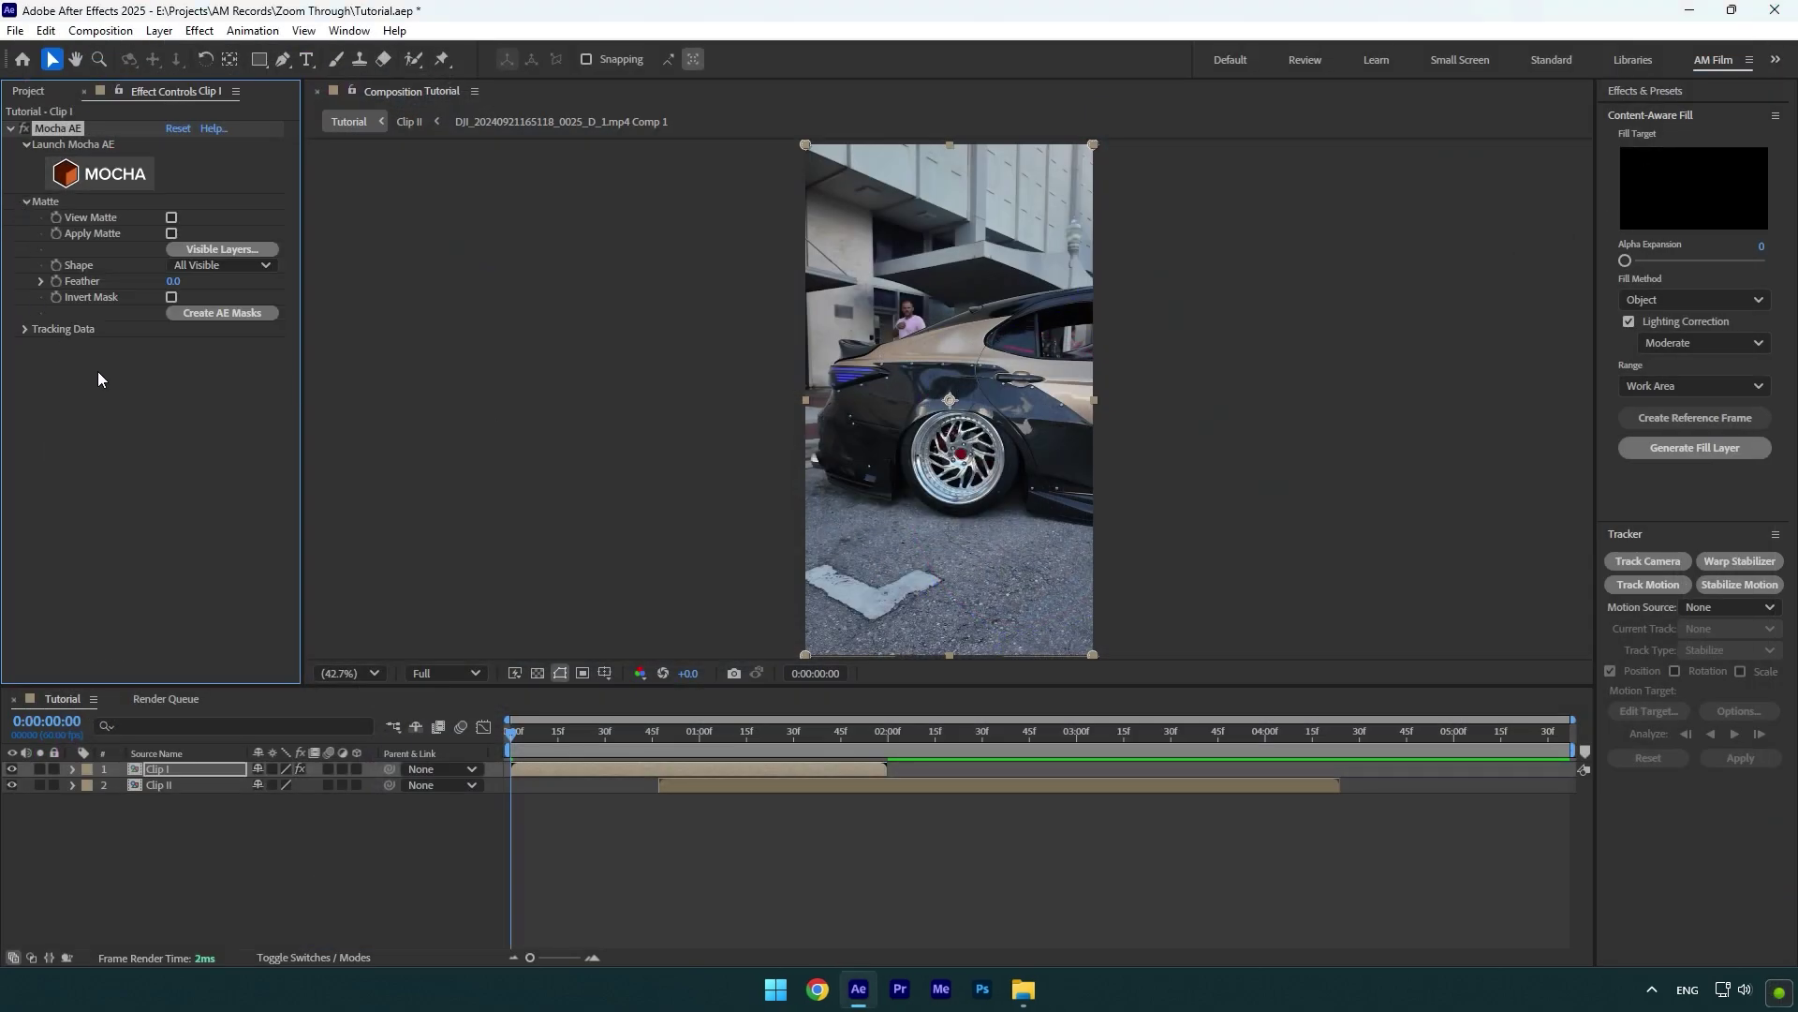
left_click(220, 312)
Rename the masked layer Wheel, duplicate it as Car, and reveal Car's mask
right_click(190, 759)
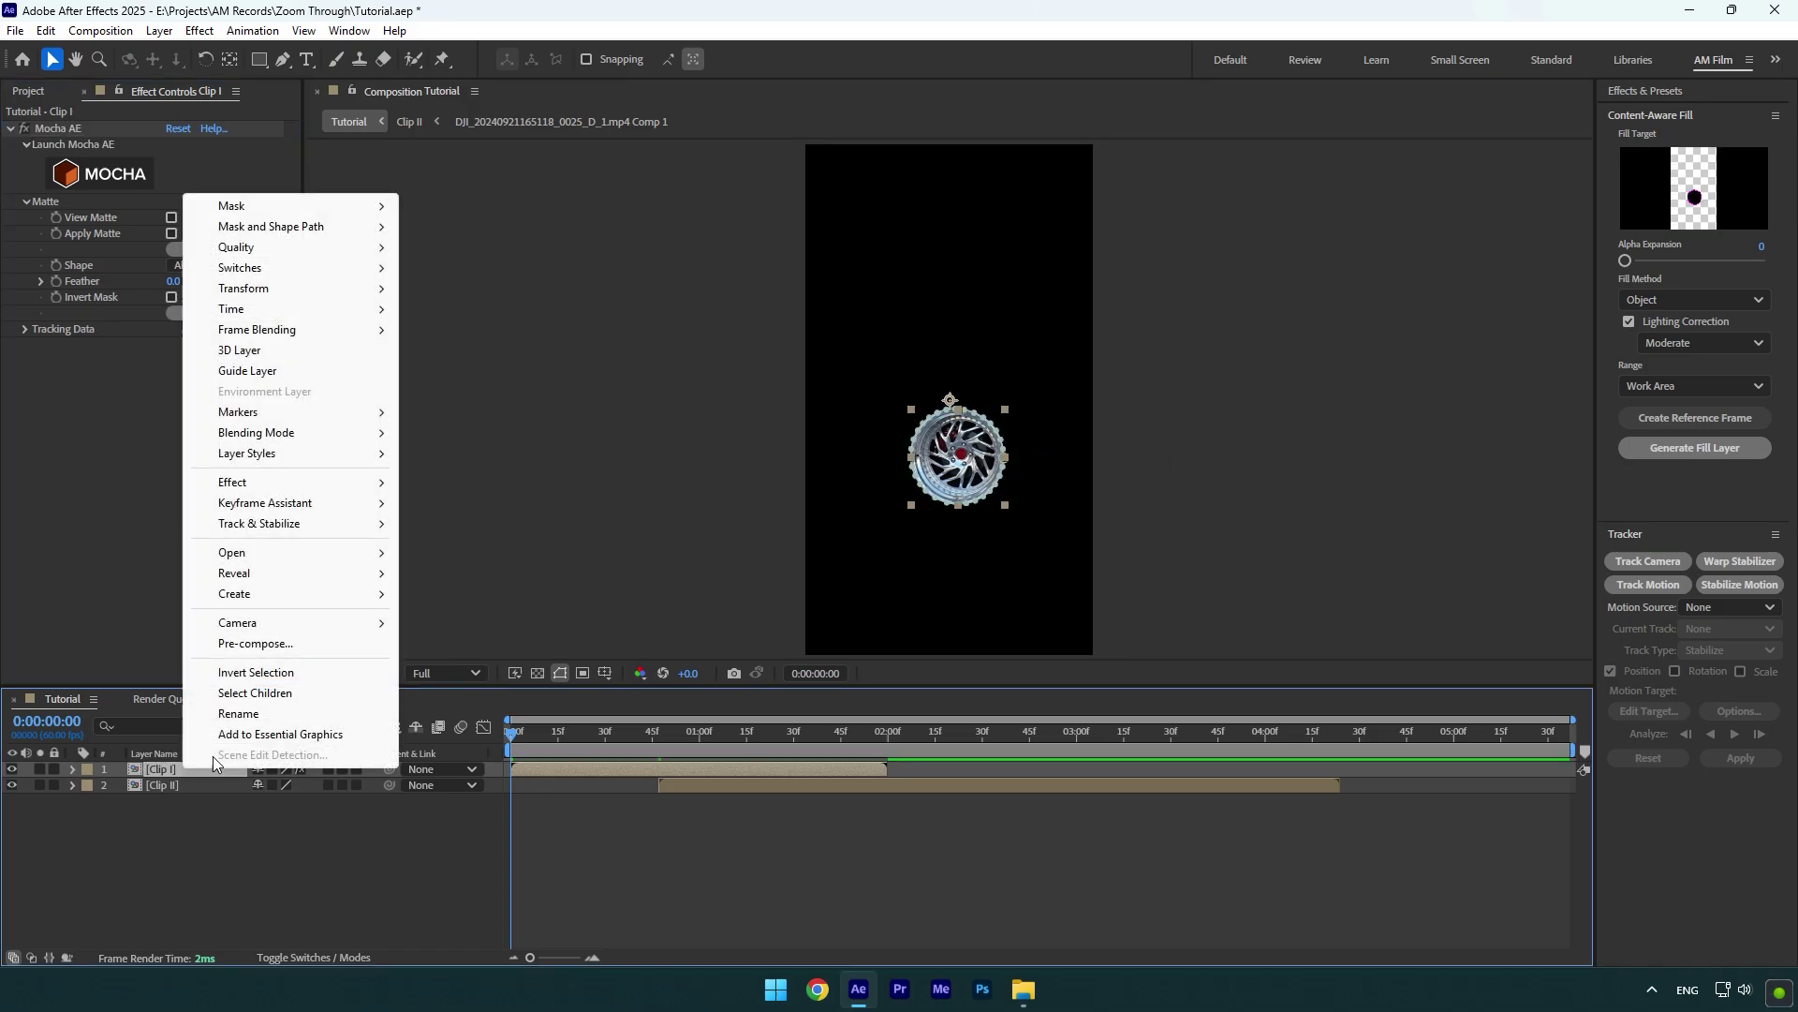
left_click(218, 715)
type("Wheel")
key("Return")
key("ctrl+d")
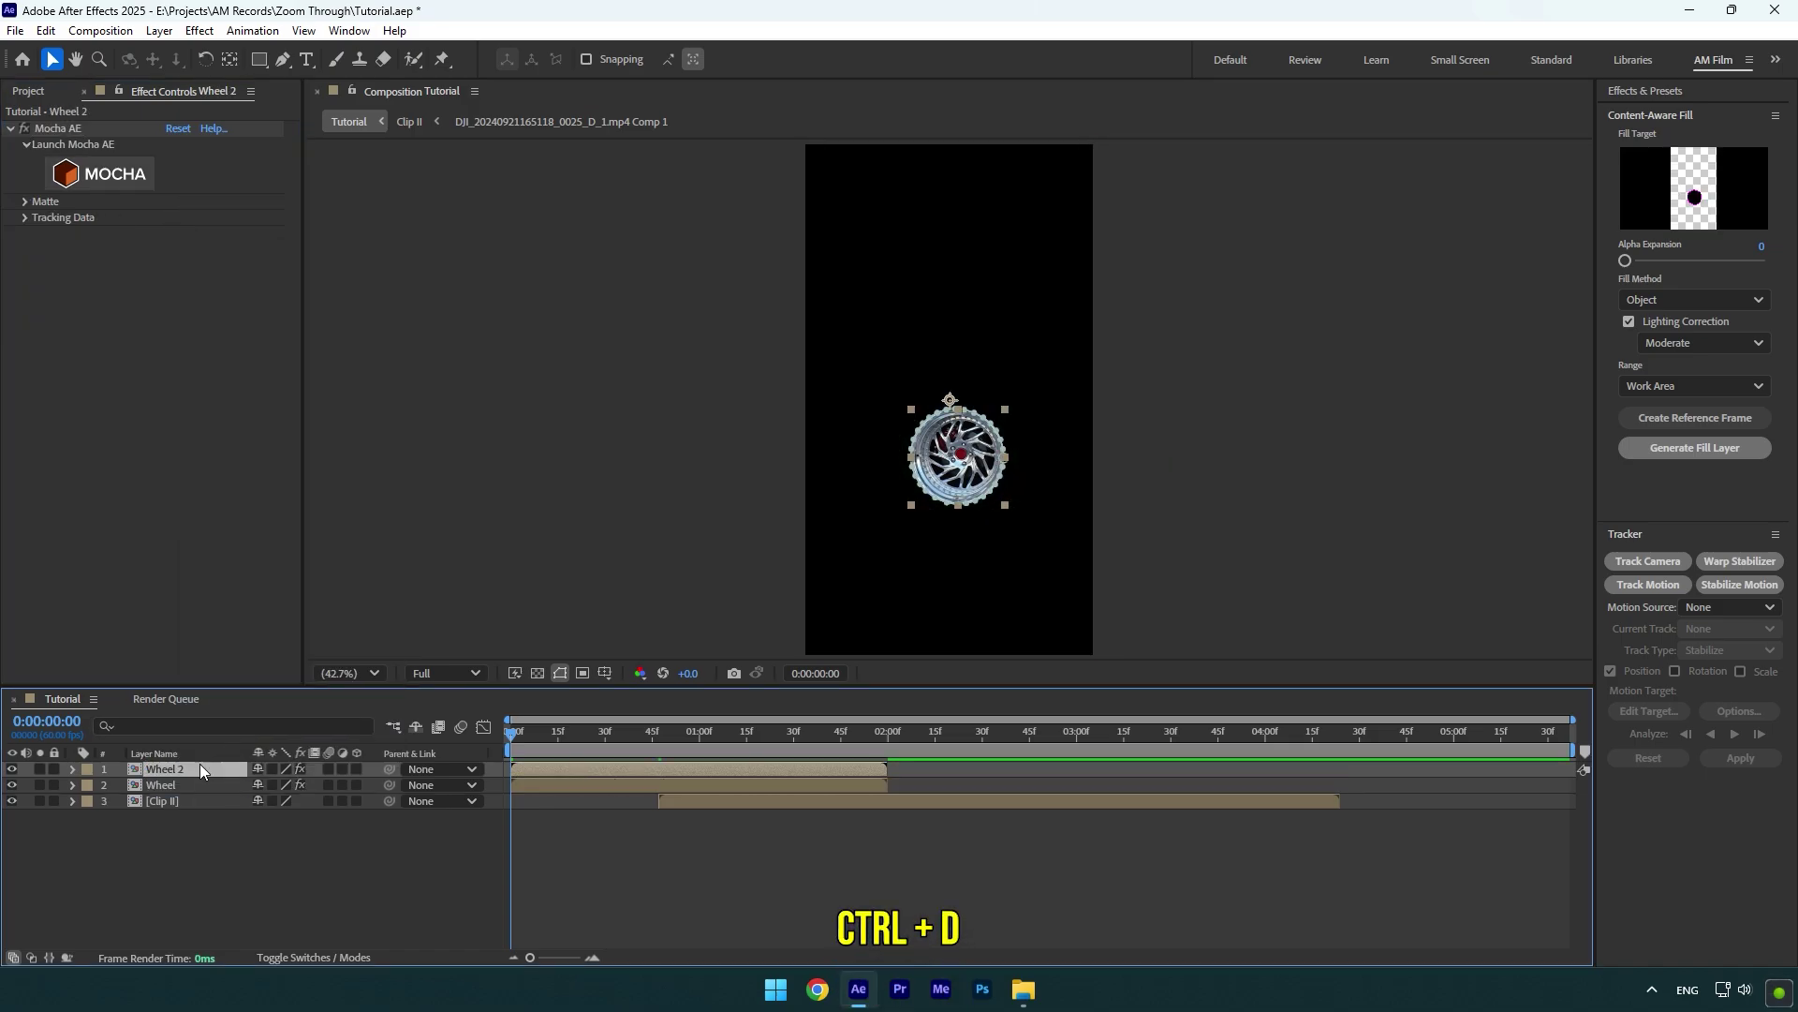
right_click(199, 769)
left_click(237, 714)
type("Car")
key("Return")
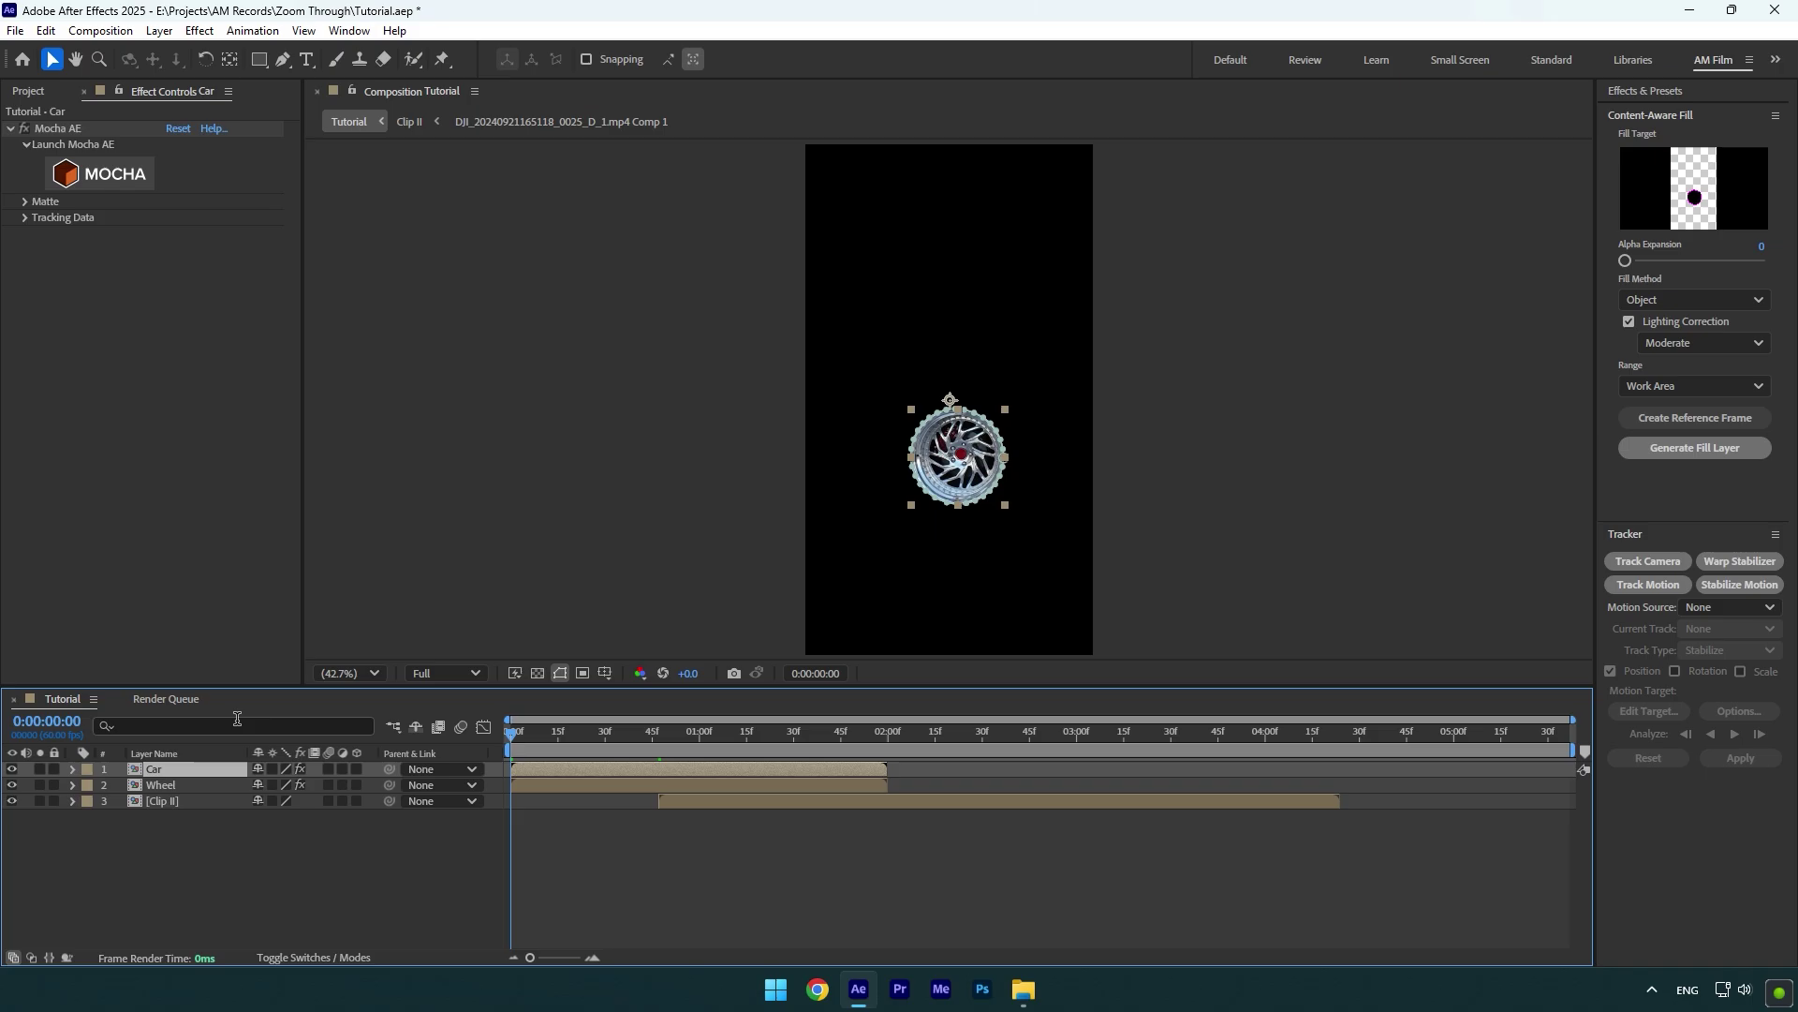
key("m")
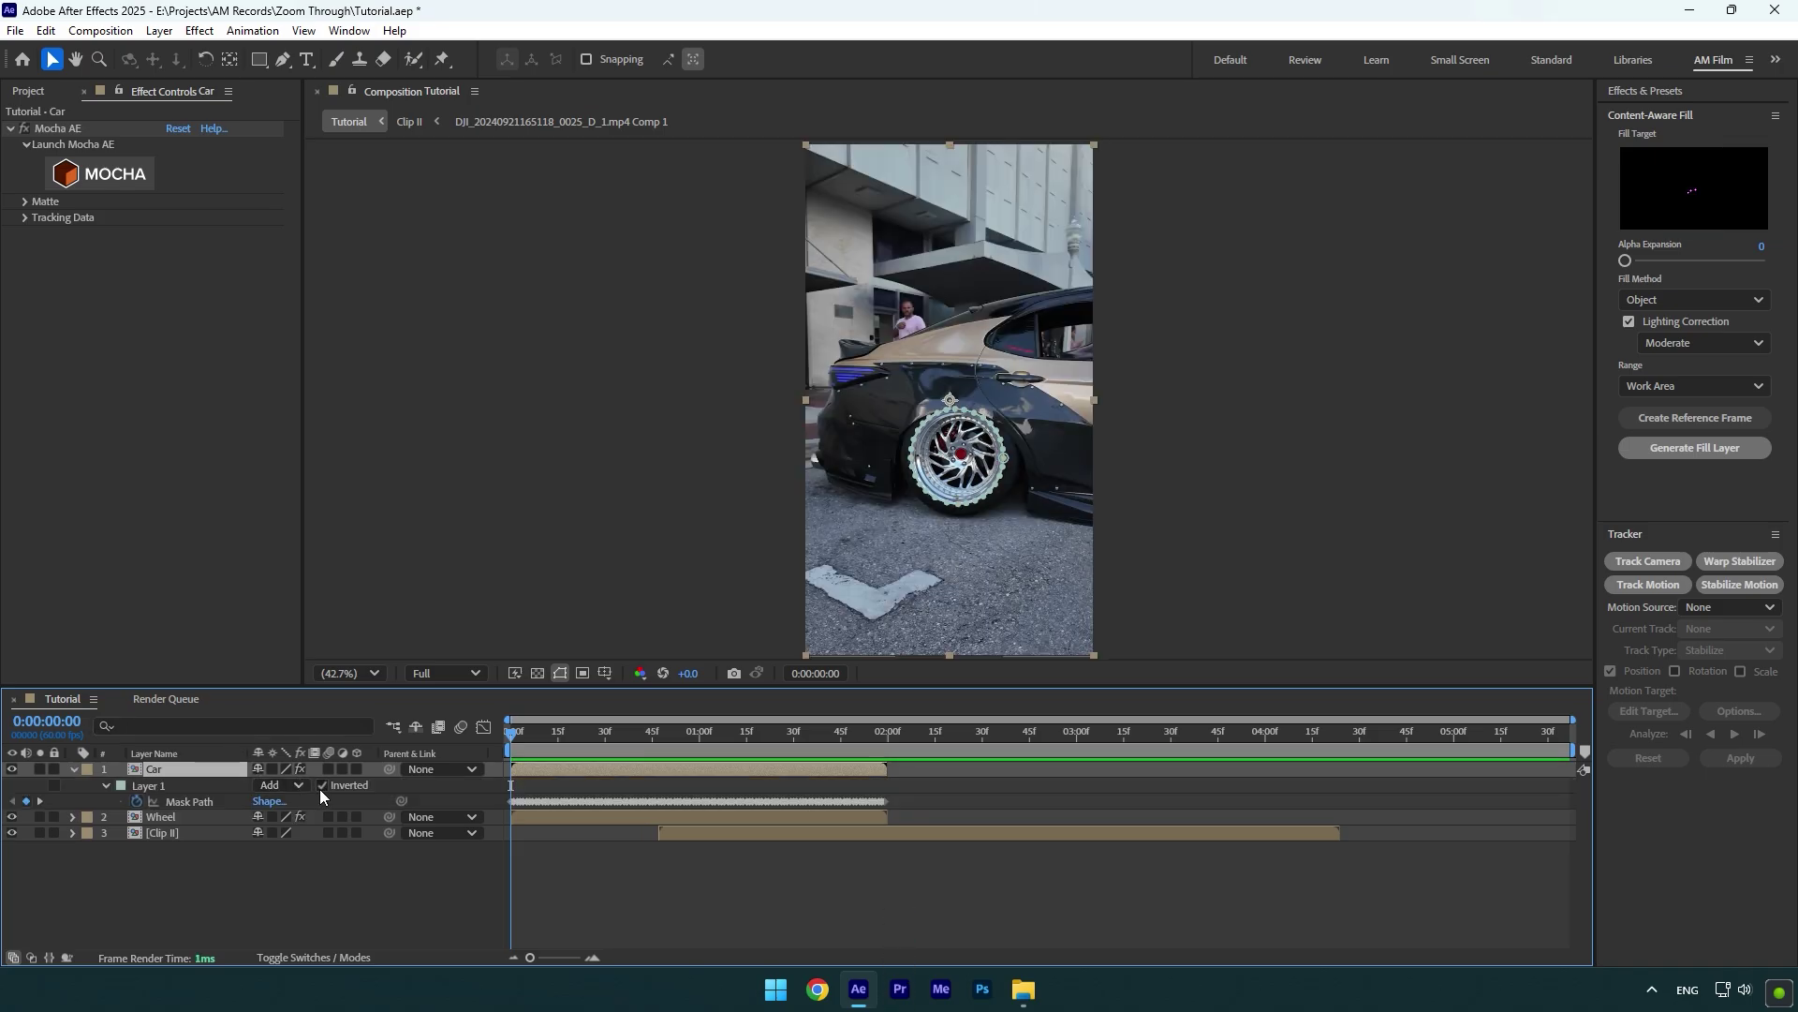
Set a starting Position keyframe on the Wheel layer at 0:00:47
left_click(74, 769)
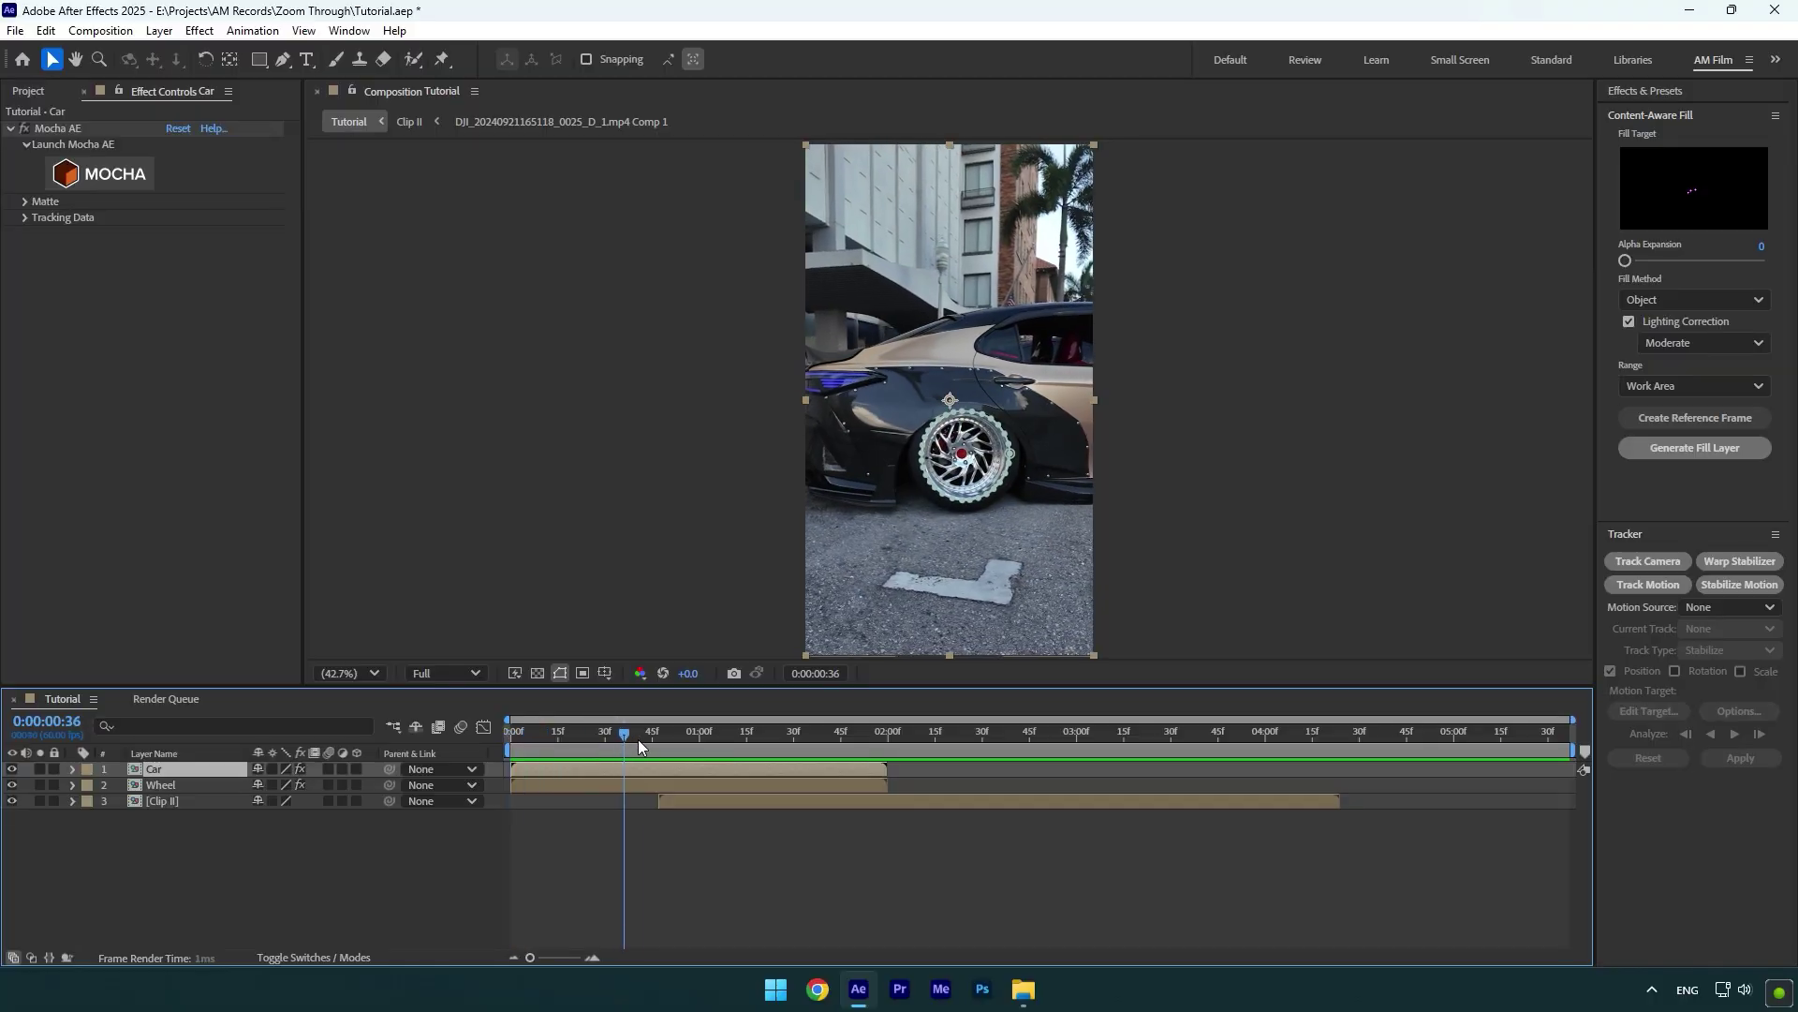
left_click(658, 735)
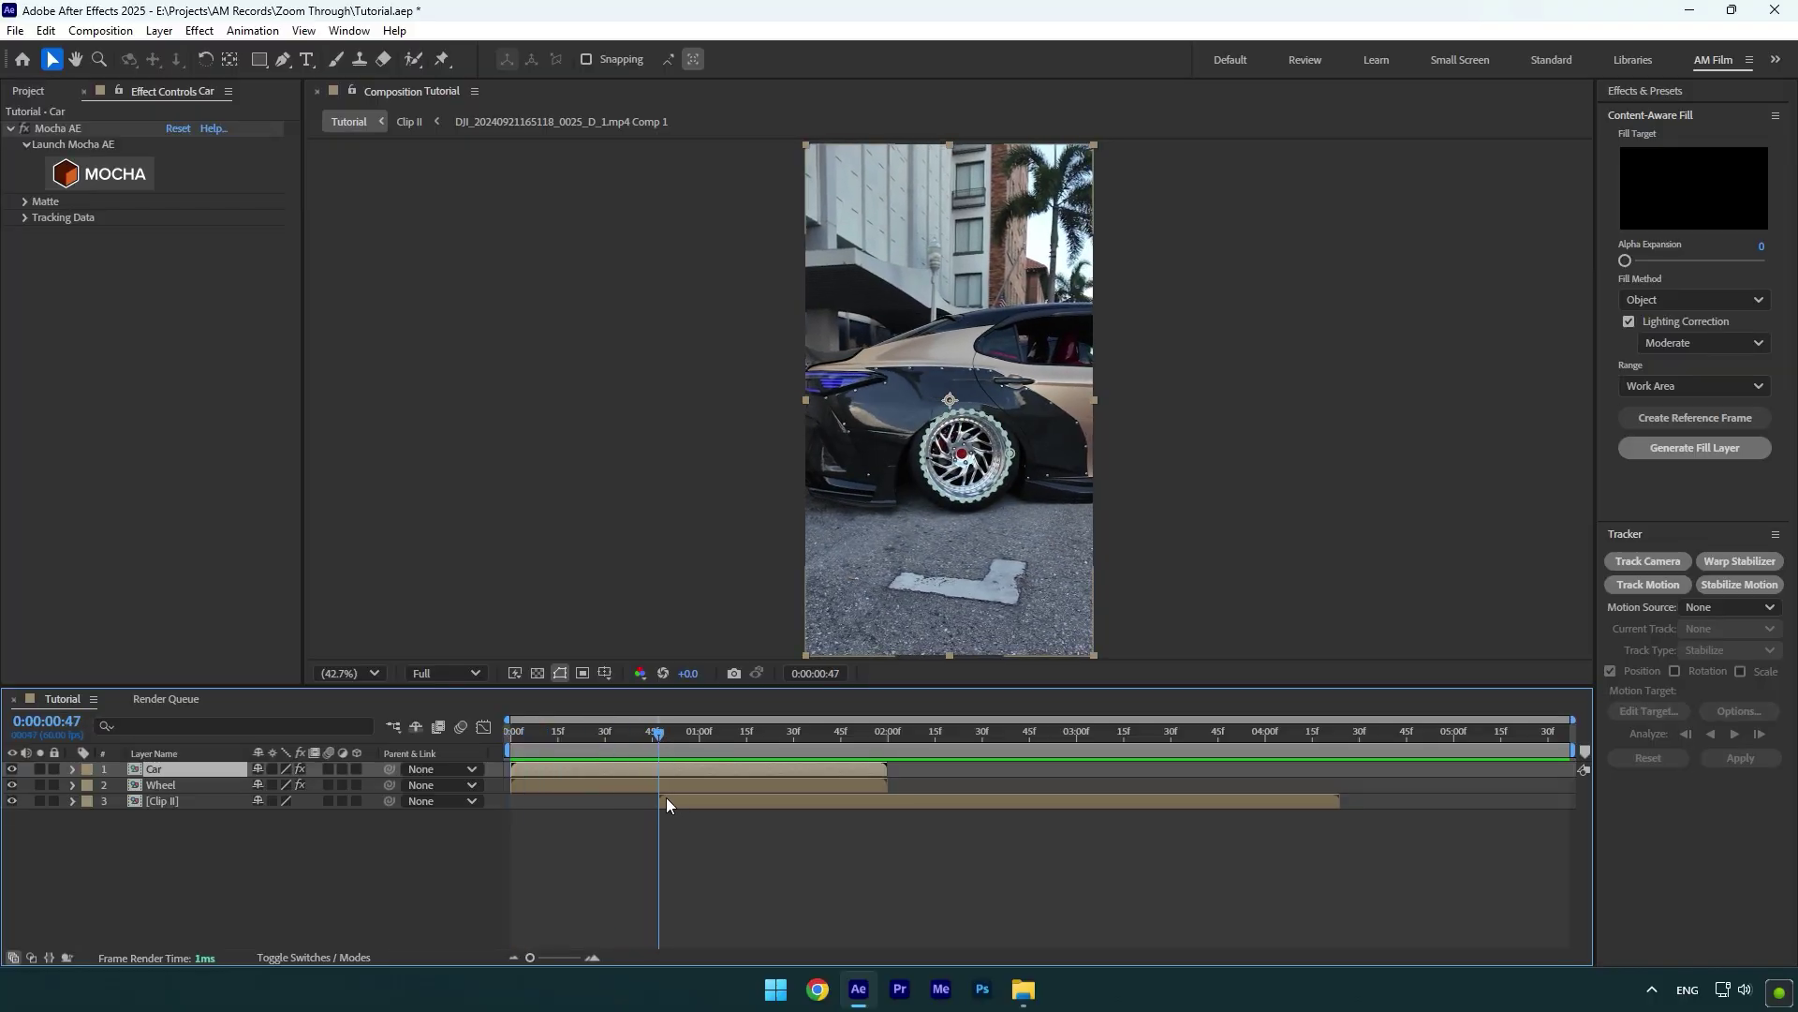
left_click(187, 785)
key("p")
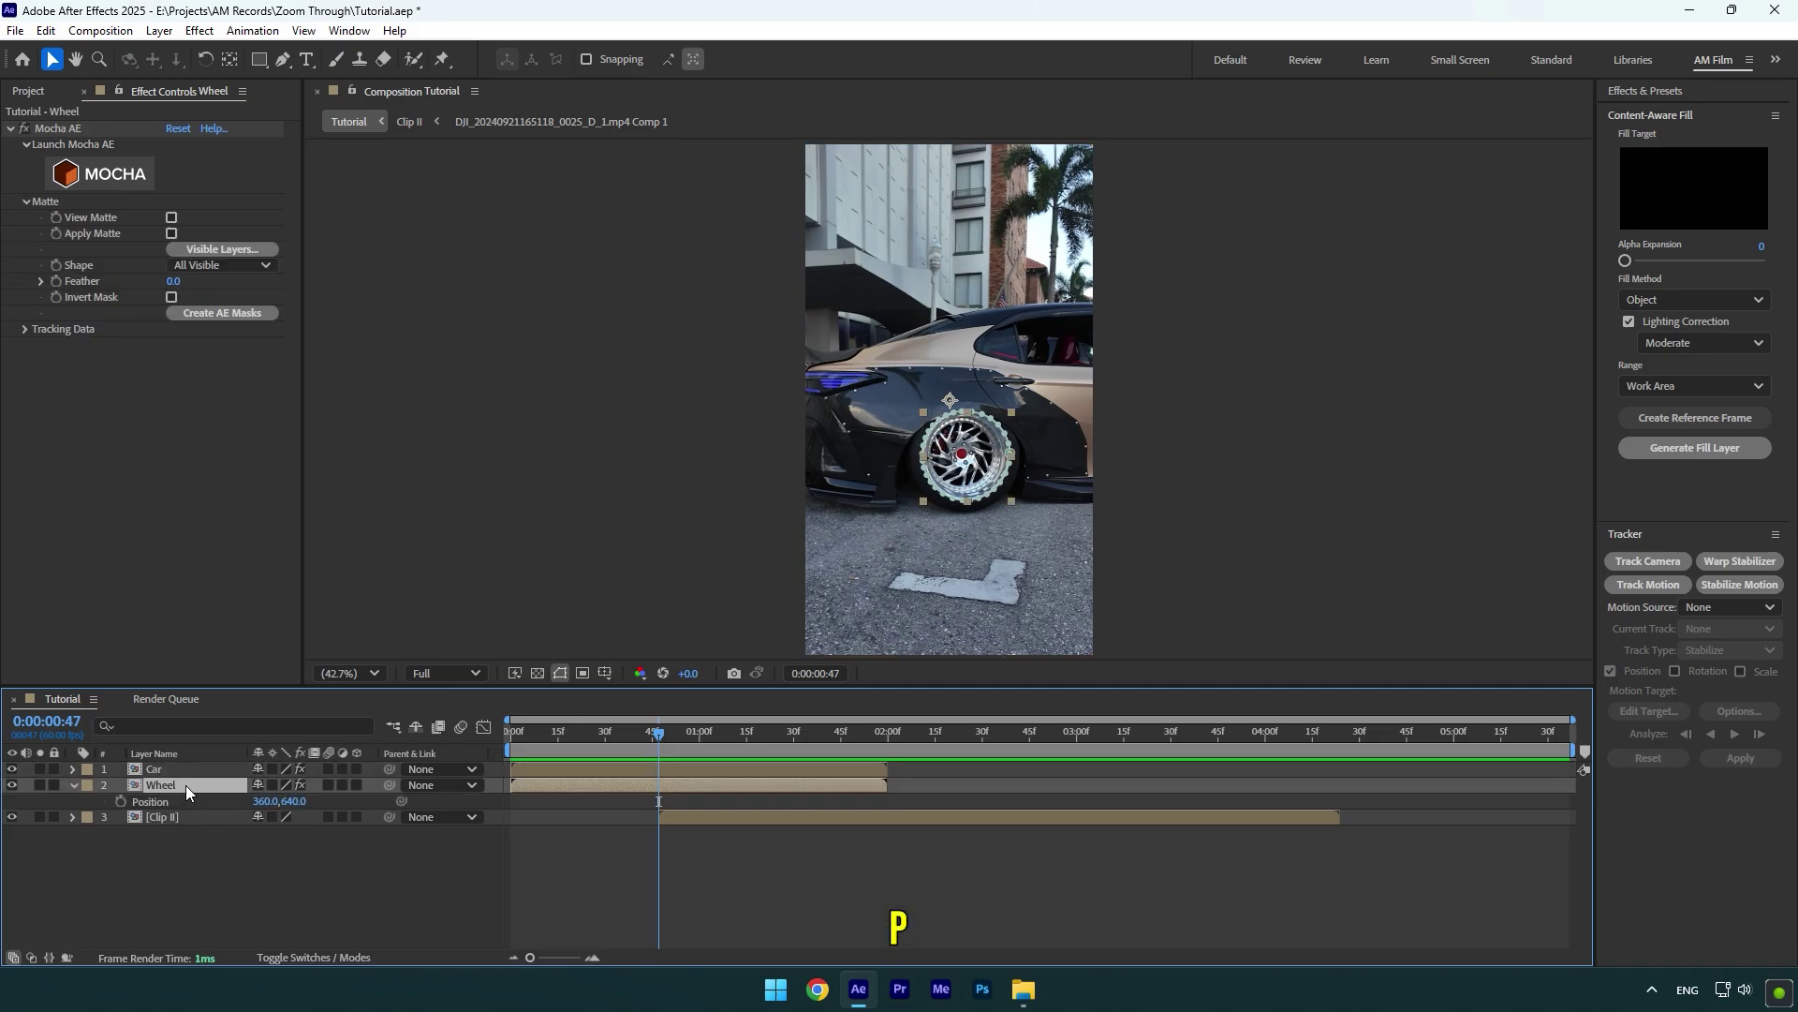
left_click(122, 802)
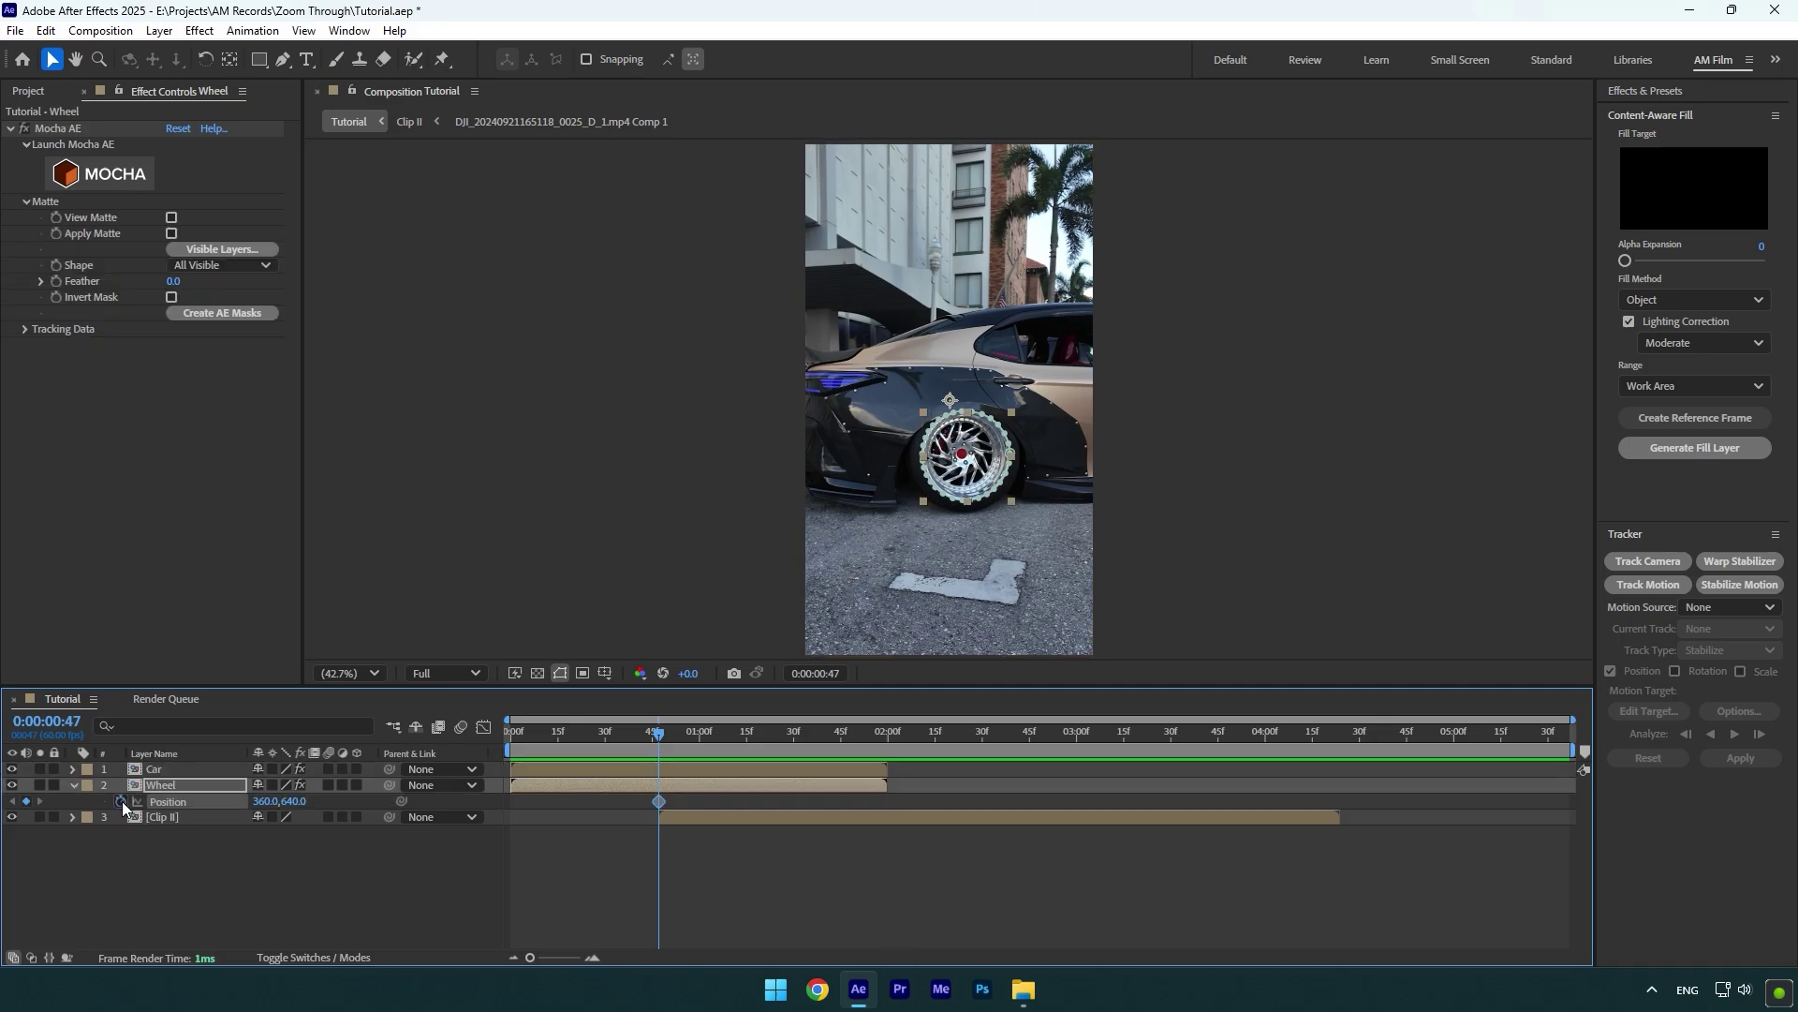
At 0:01:23, drag the Wheel's X position right, then preview the slide
left_click(772, 735)
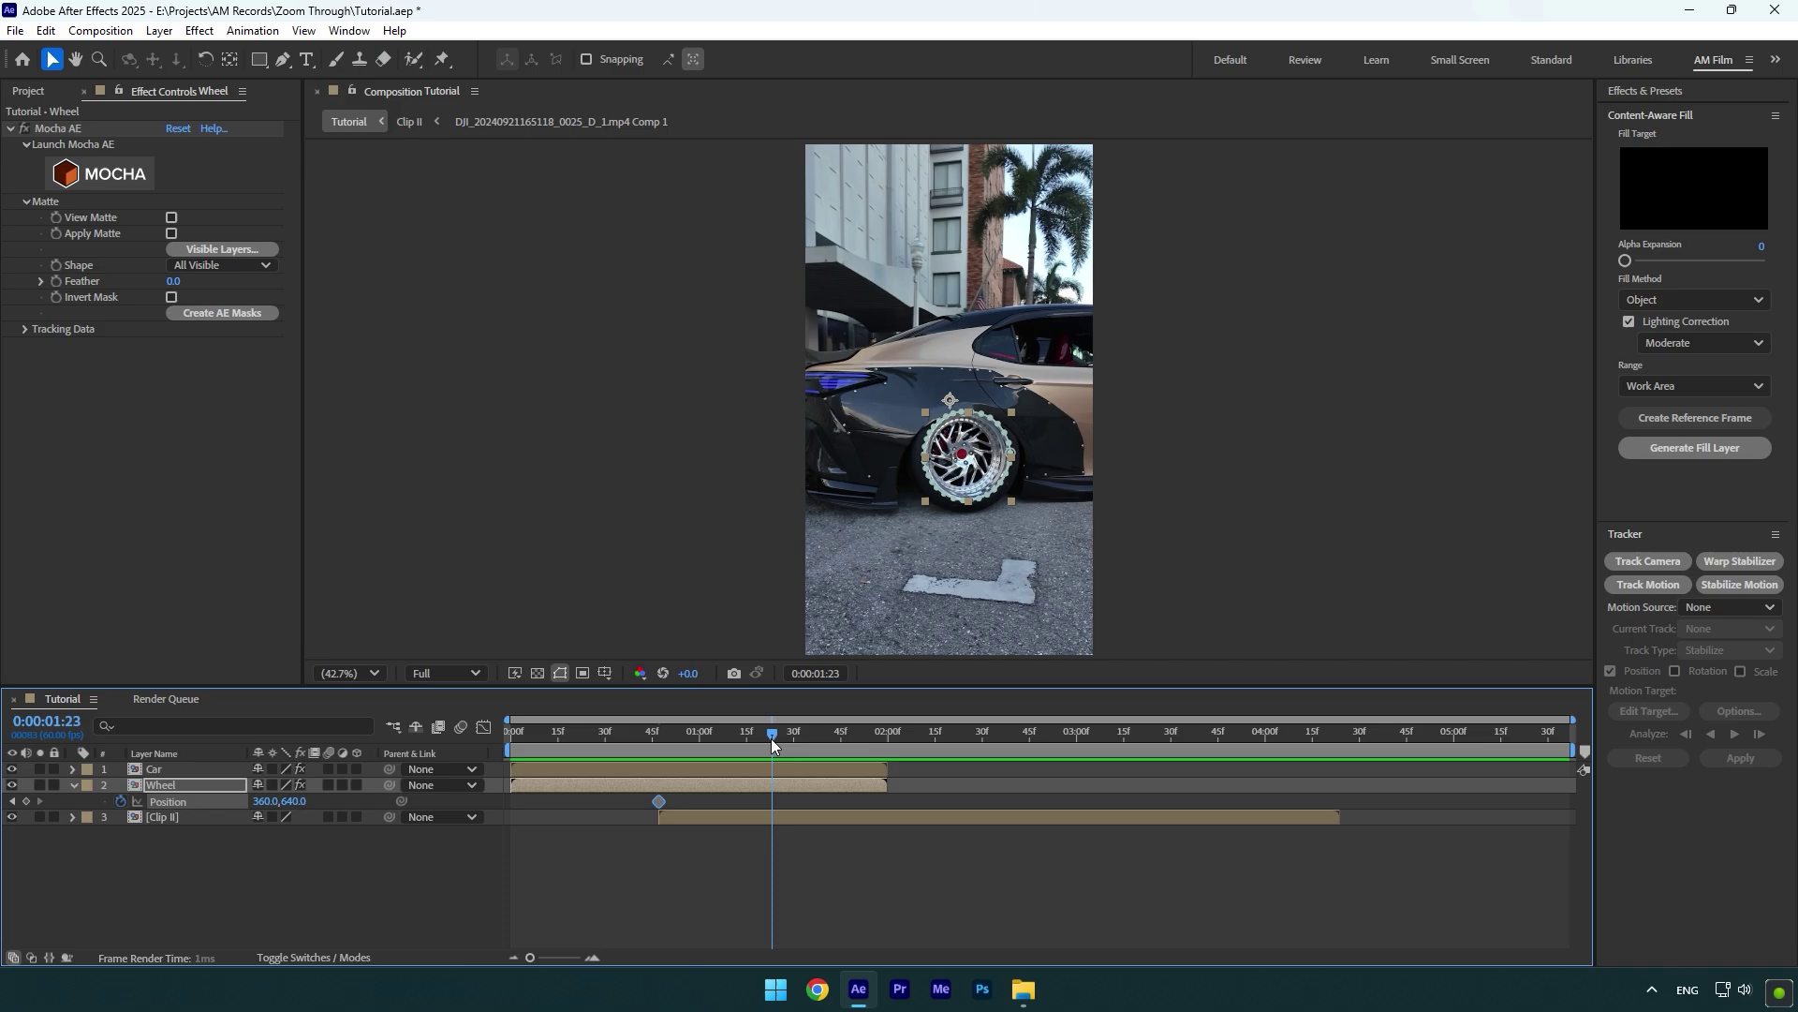
left_click_drag(299, 805, 458, 792)
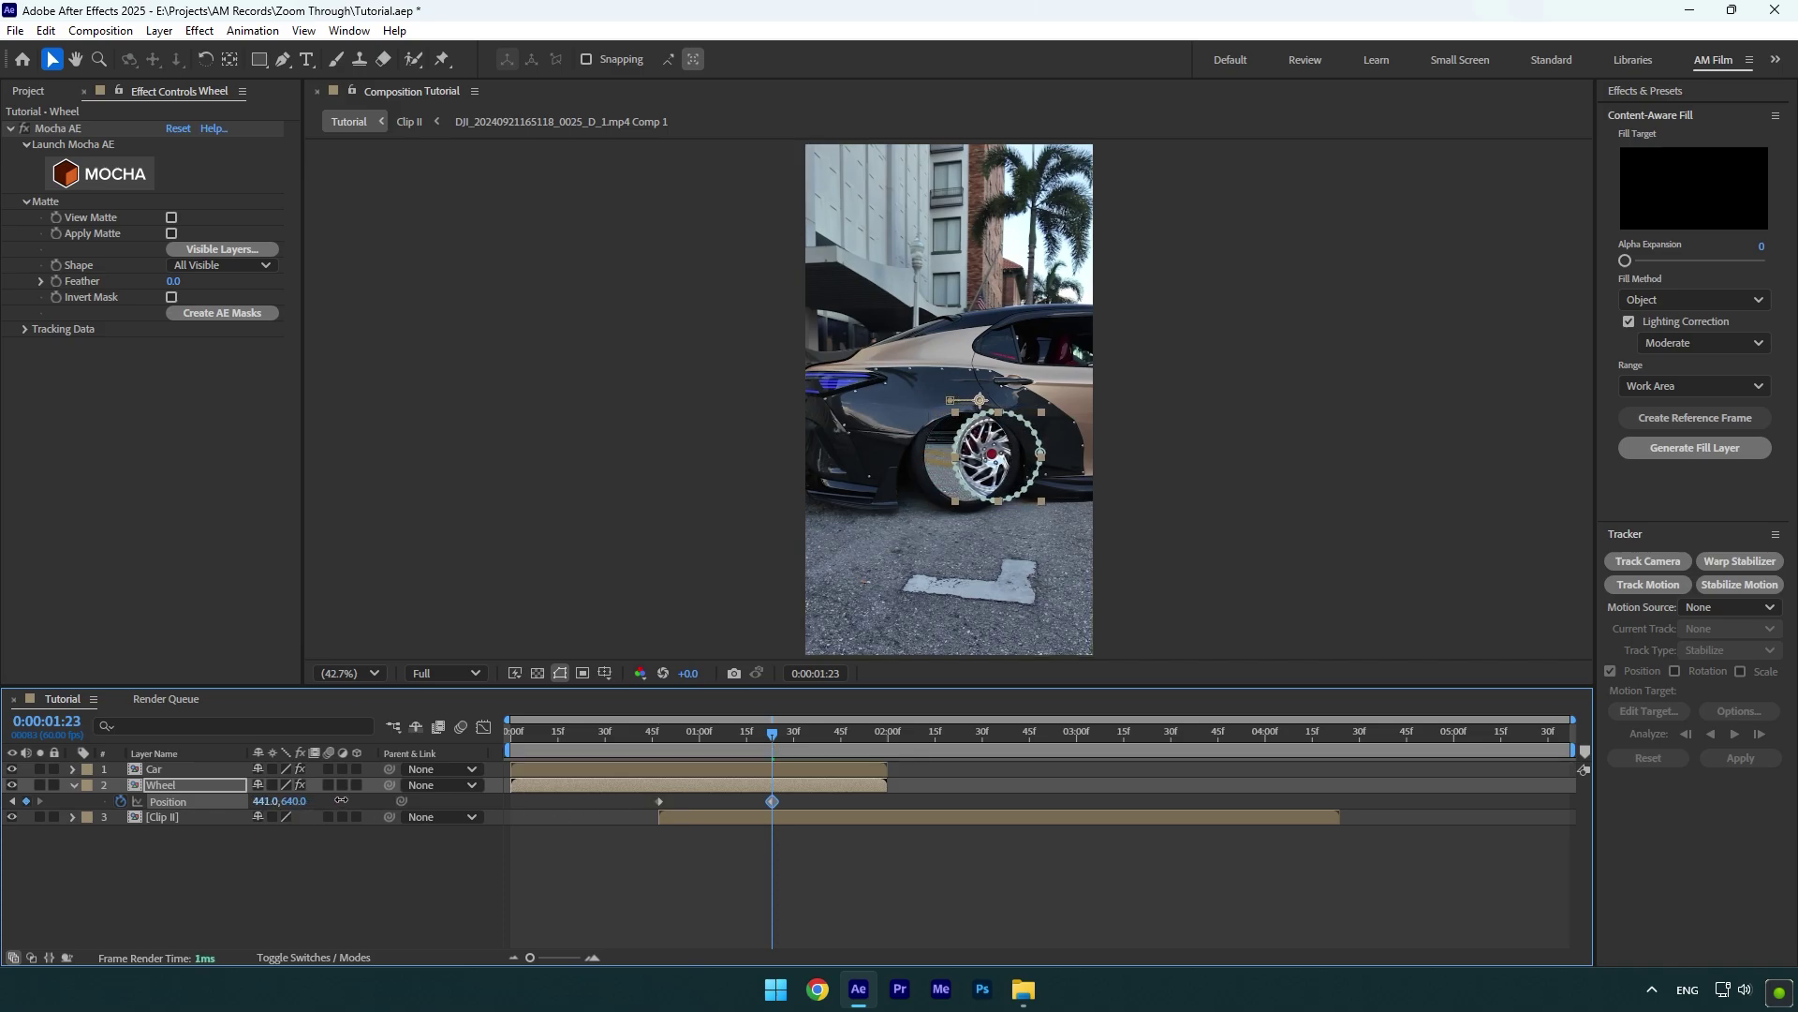
key("space")
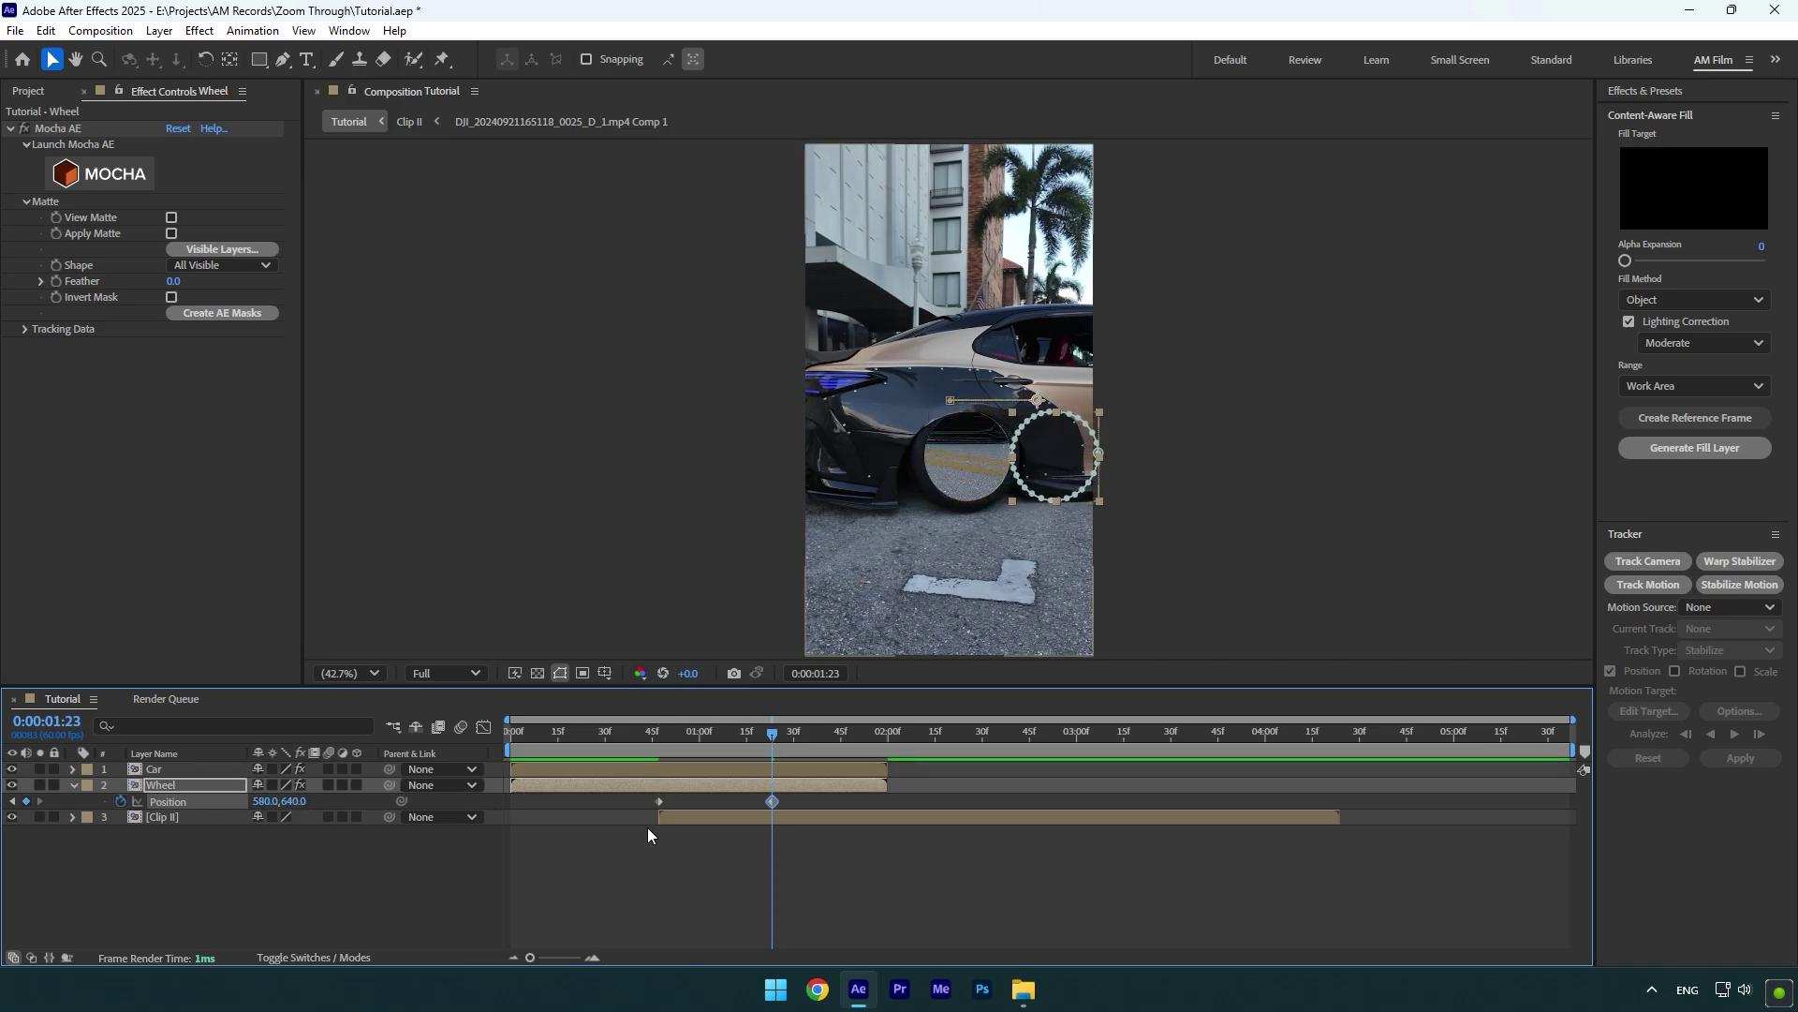
left_click(677, 741)
mouse_move(662, 740)
left_mouse_down()
mouse_move(749, 744)
mouse_move(657, 744)
left_mouse_up()
left_click(72, 784)
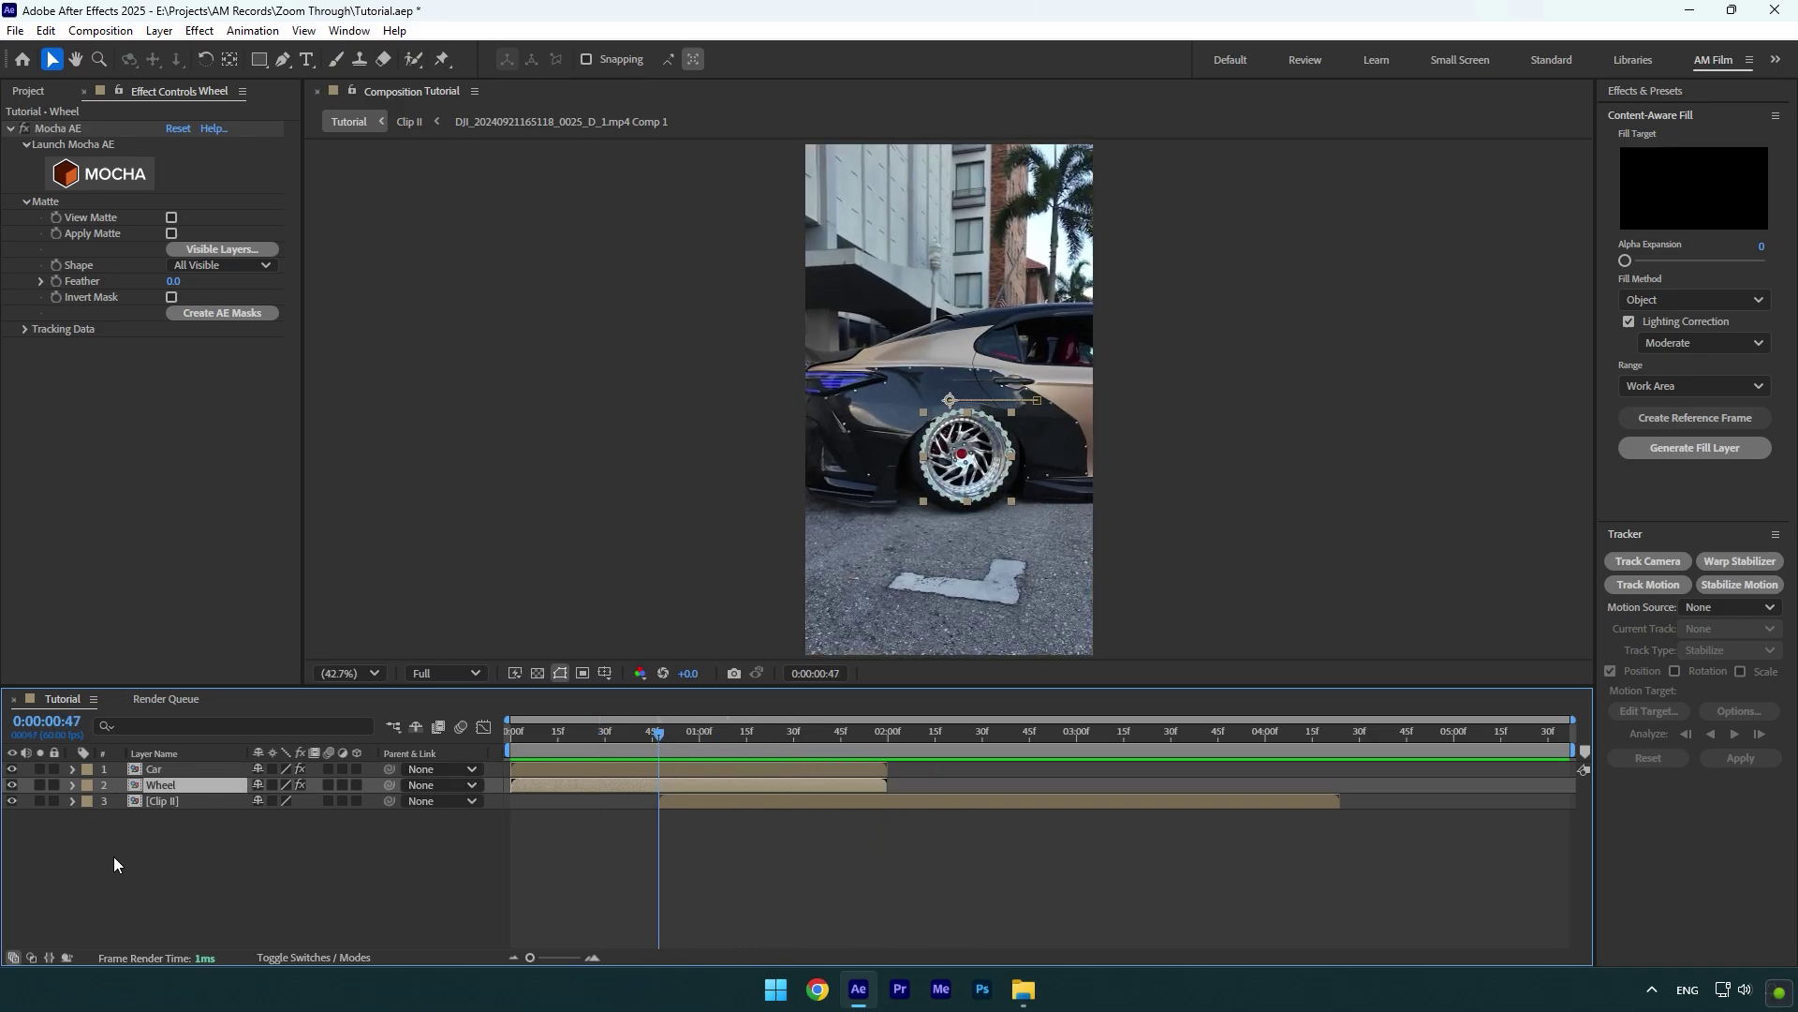
Create a two-node camera named Zoom above the Car layer, and make Car and Wheel 3D
right_click(117, 868)
mouse_move(237, 639)
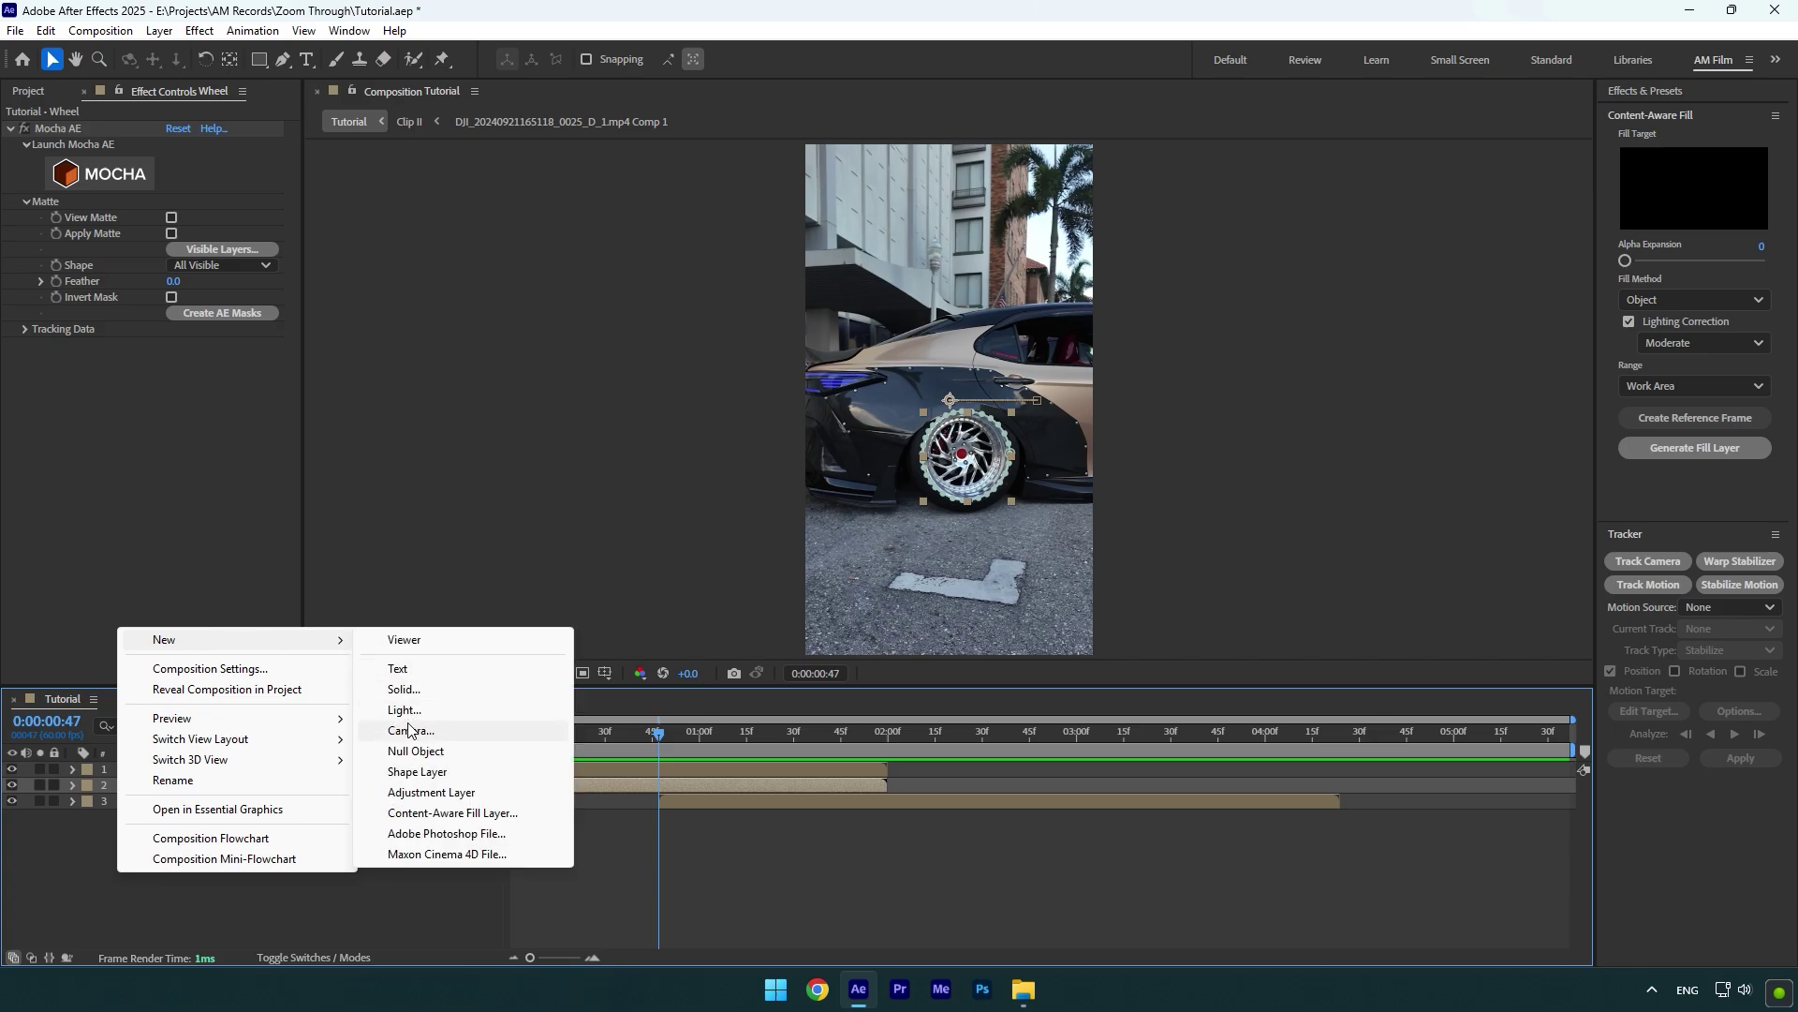
left_click(413, 731)
type("Zoom")
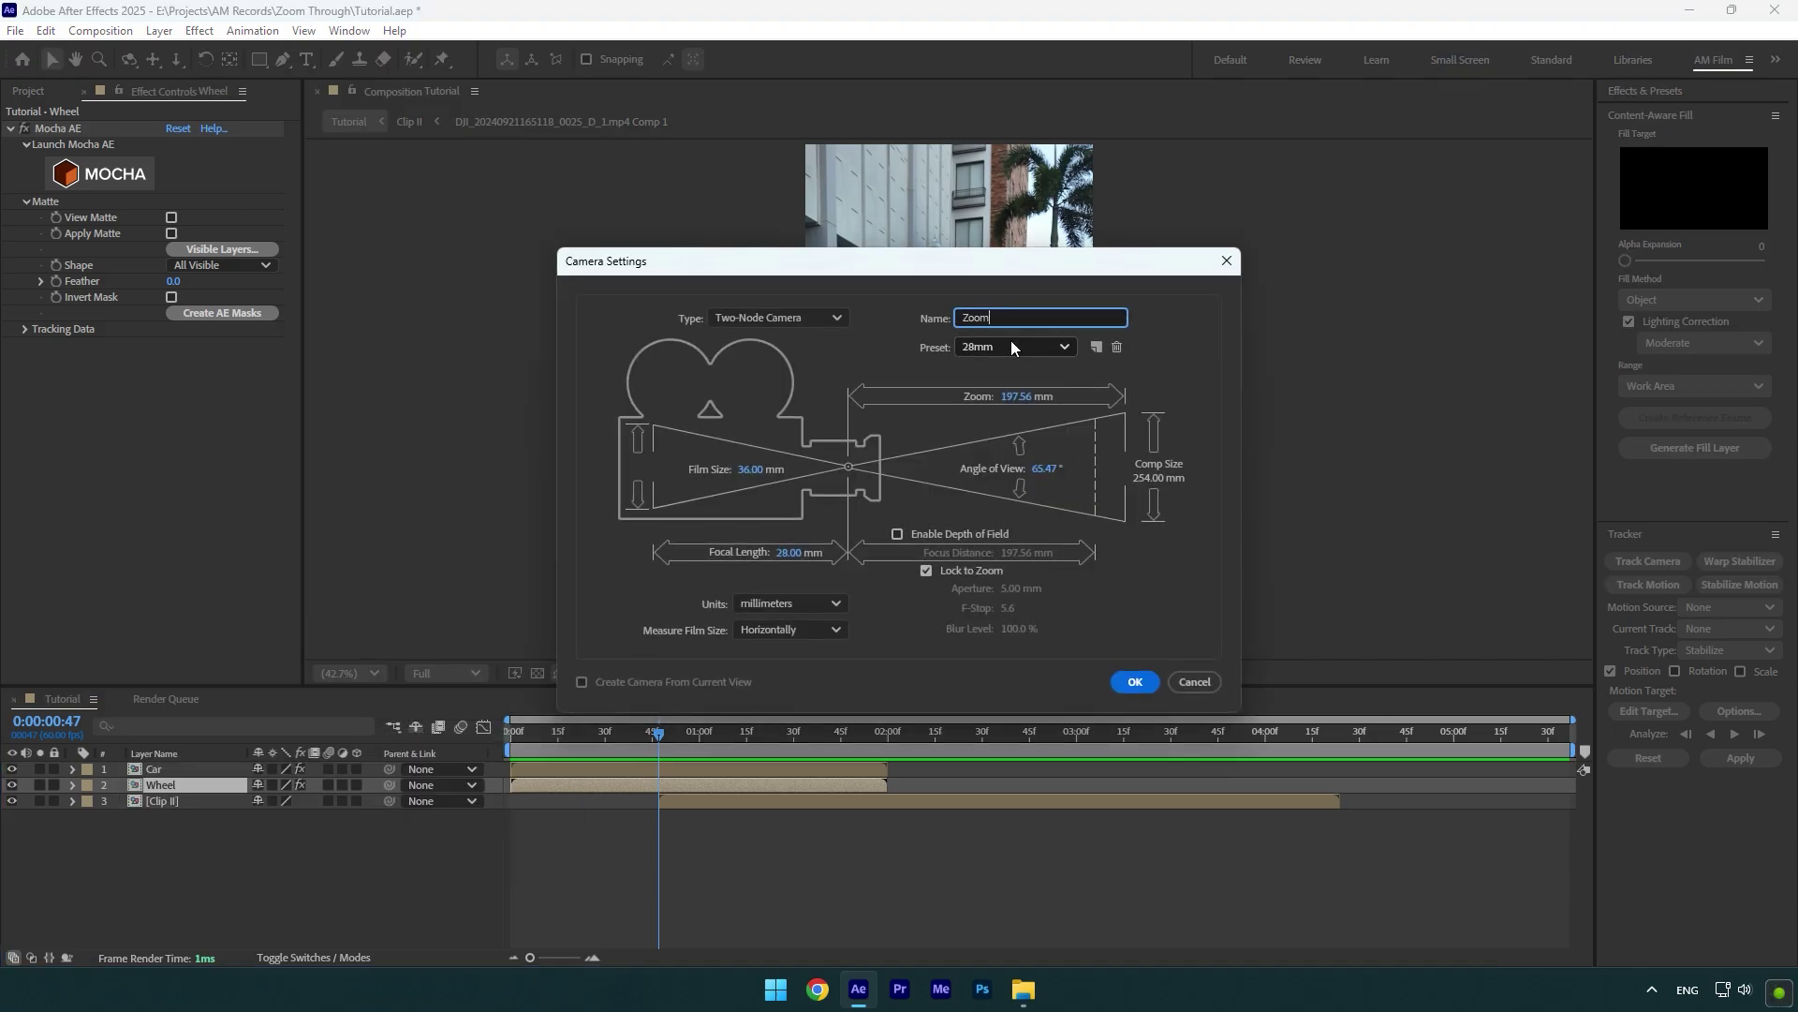
left_click(1011, 345)
left_click(1044, 479)
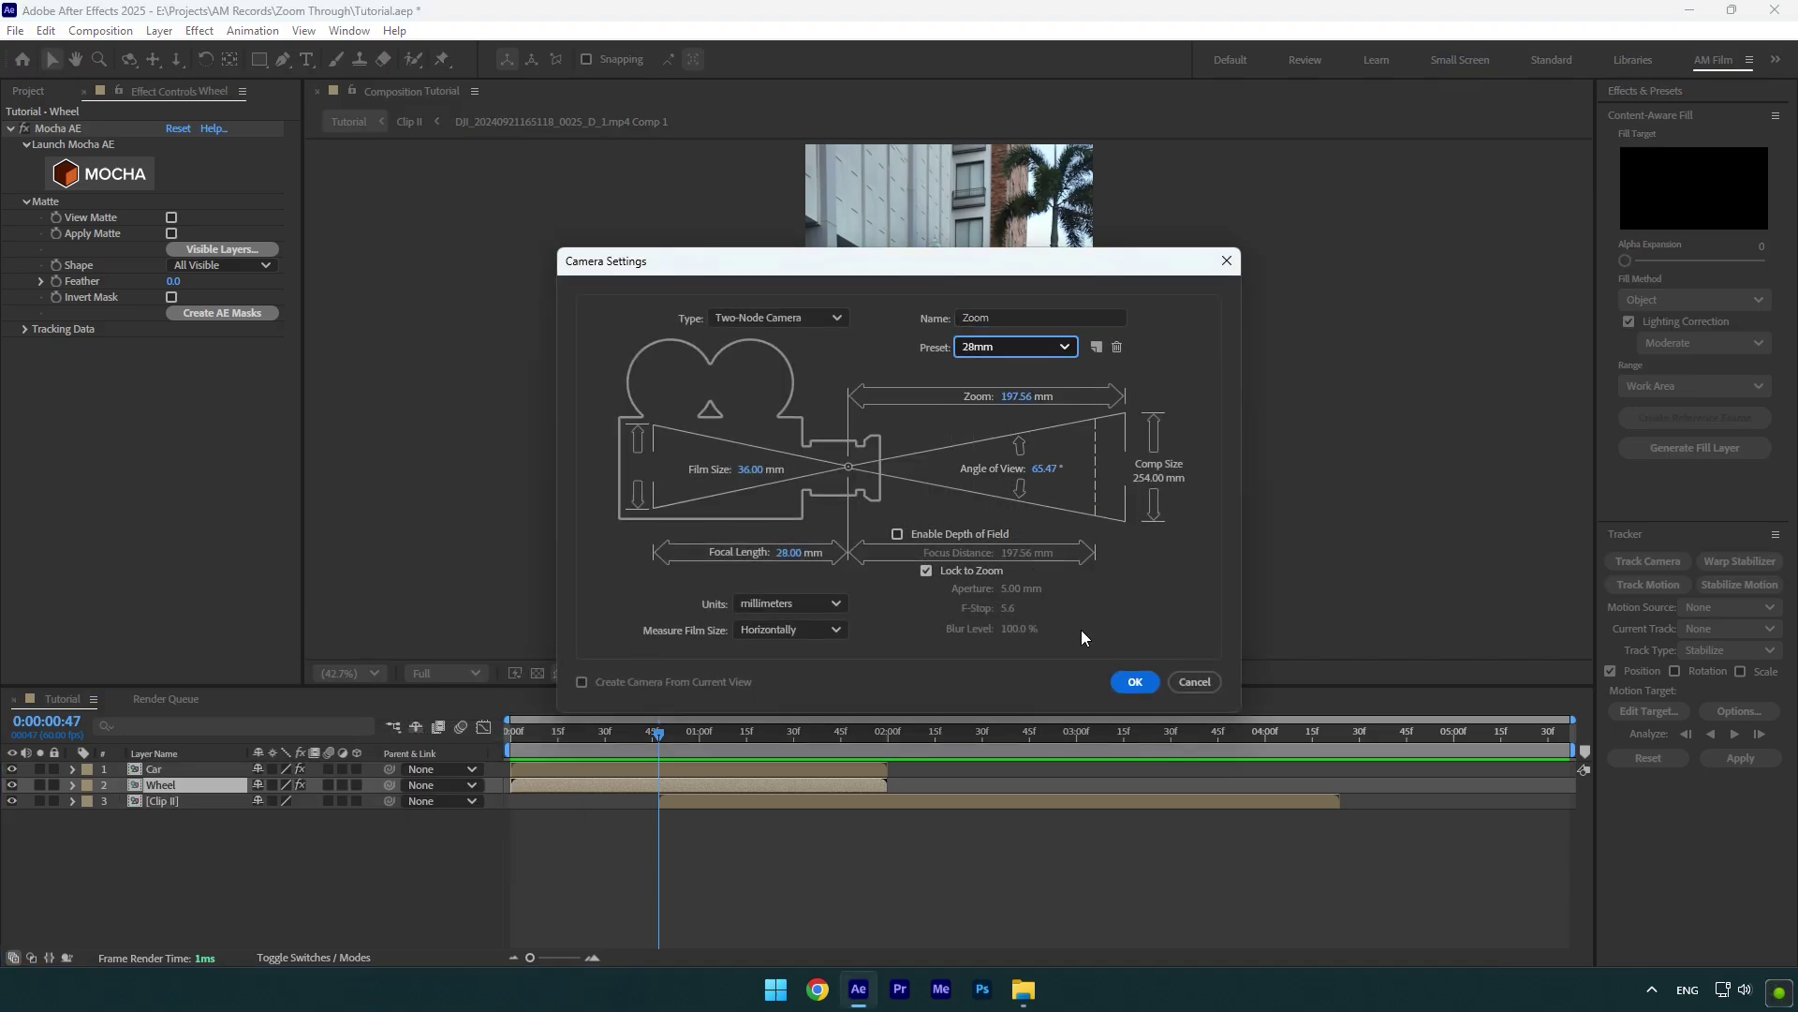
left_click(1128, 683)
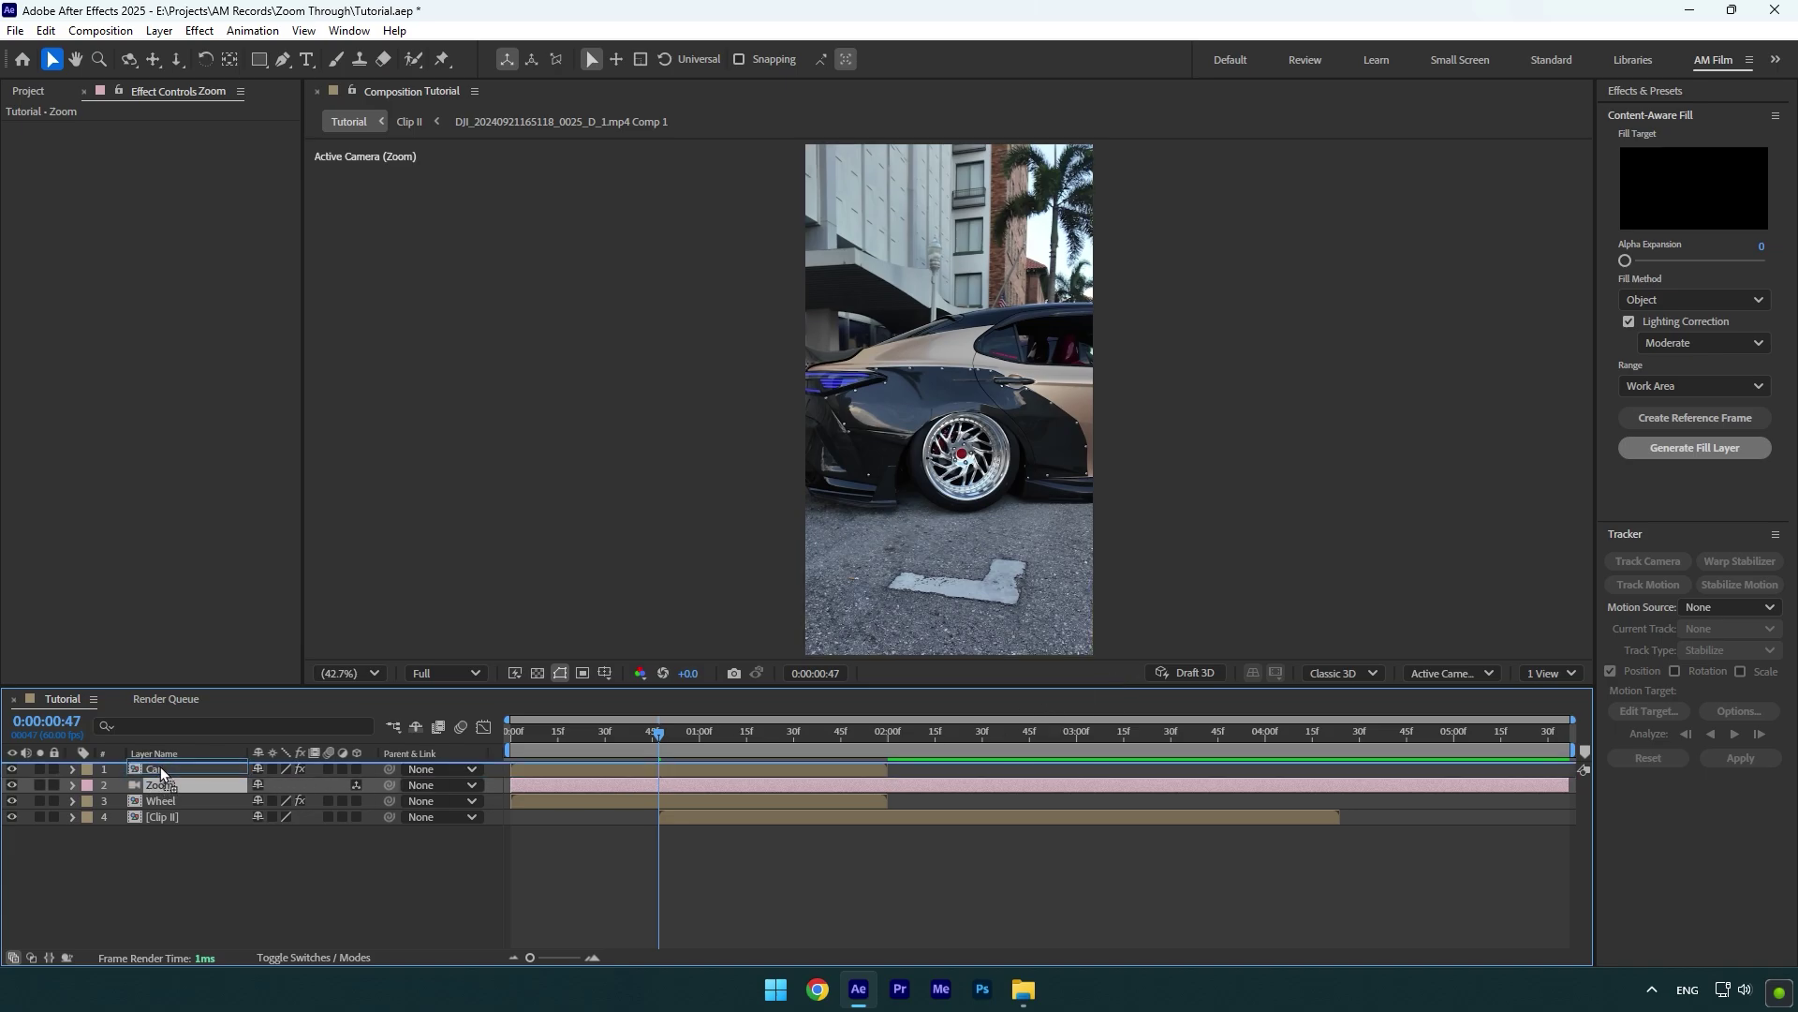
left_click_drag(162, 773, 161, 771)
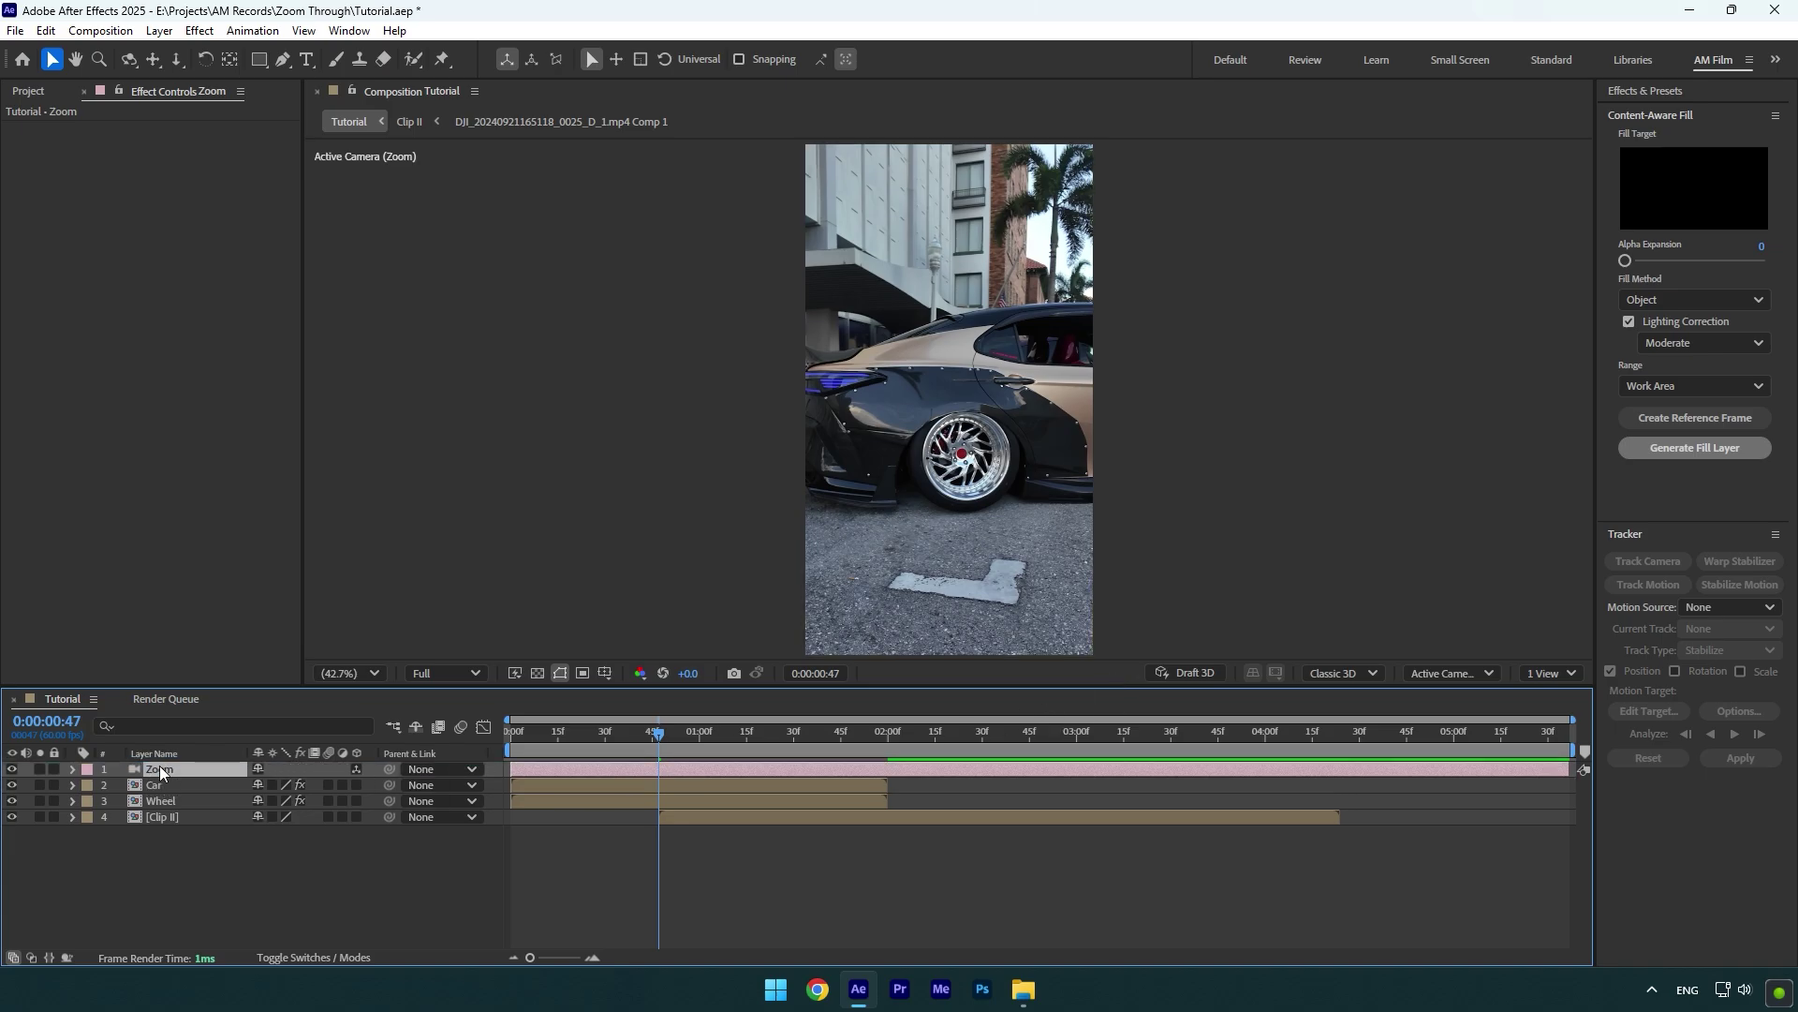
left_click(357, 786)
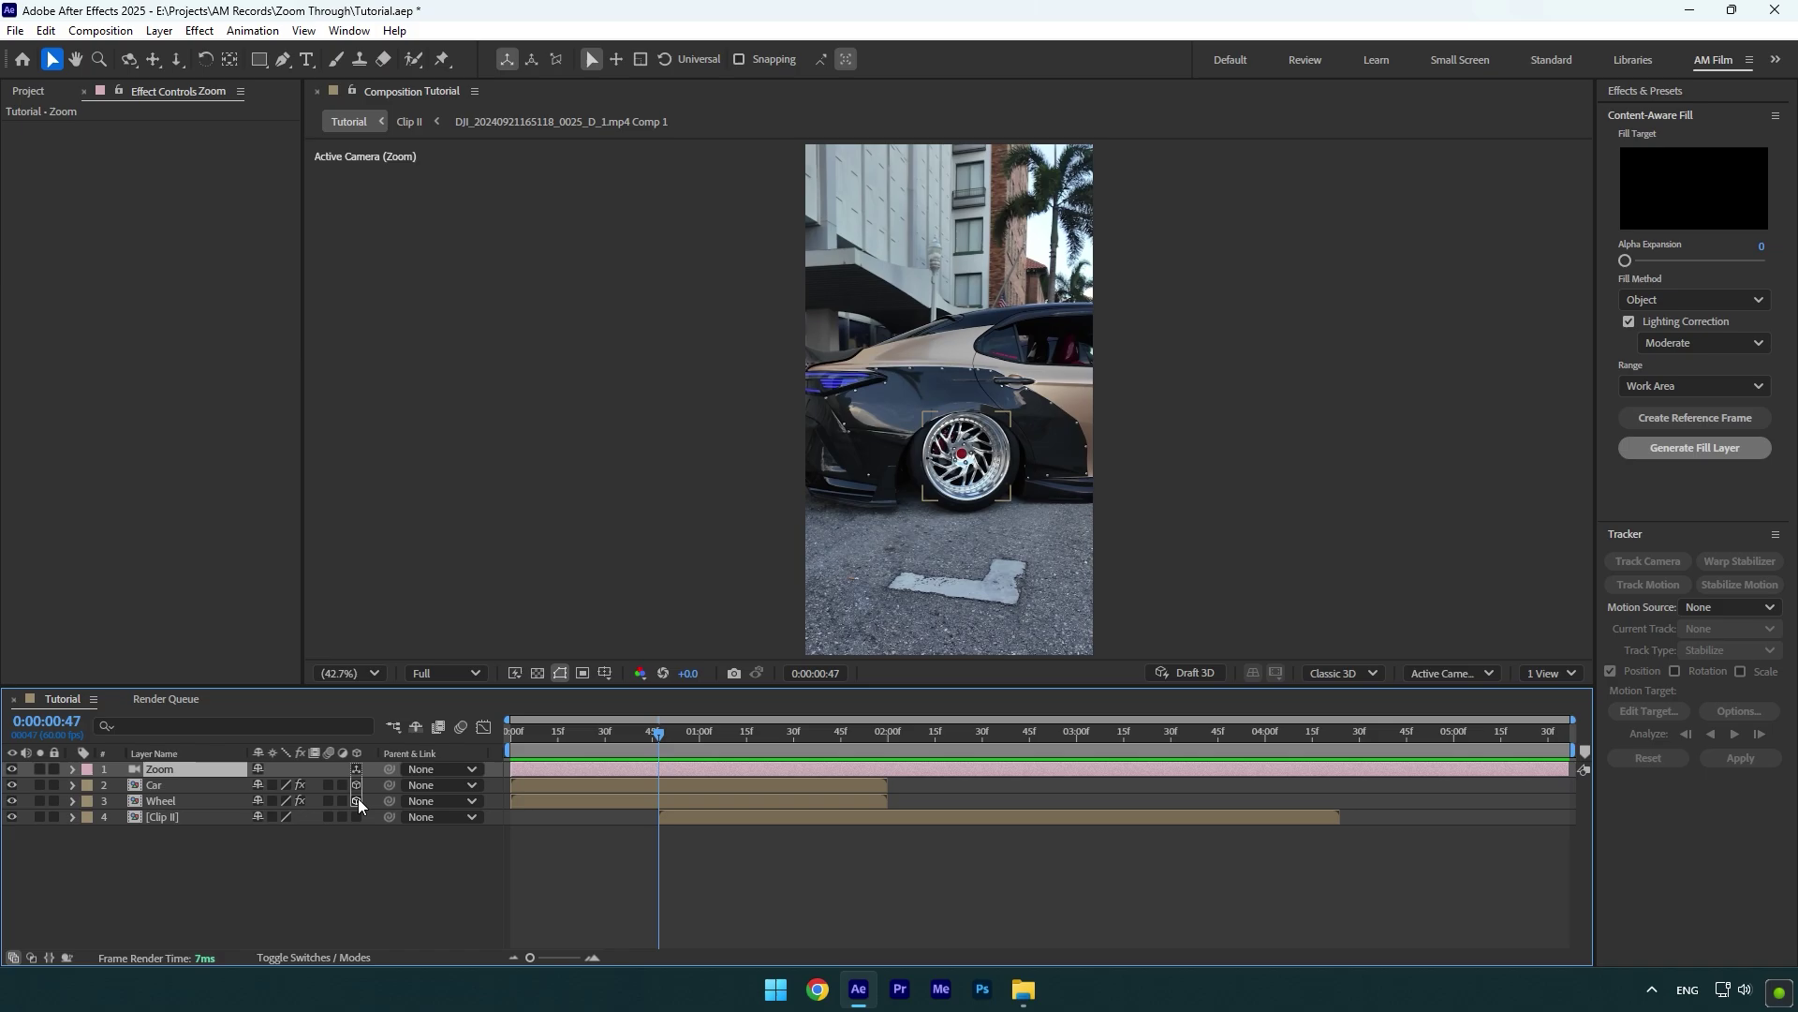
Keyframe the Zoom camera's Point of Interest and Position at 1:14, then move to 1:59
left_click_drag(661, 733, 745, 727)
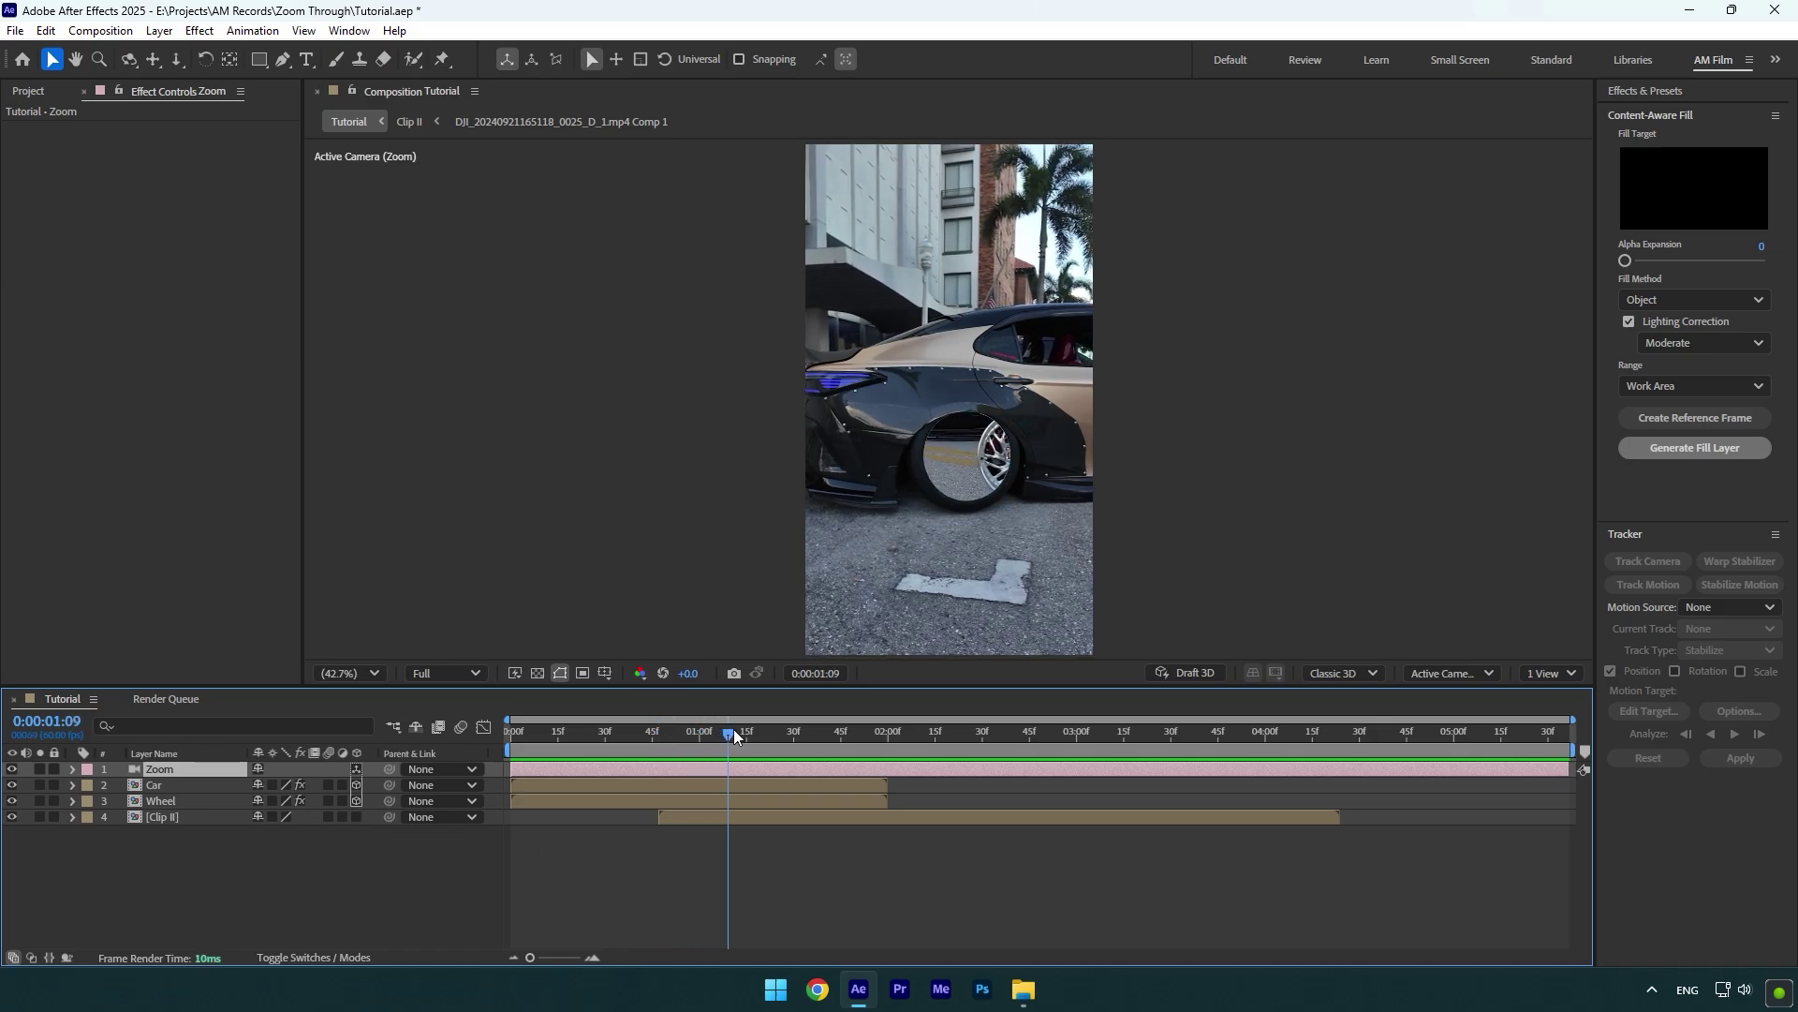
left_click(74, 769)
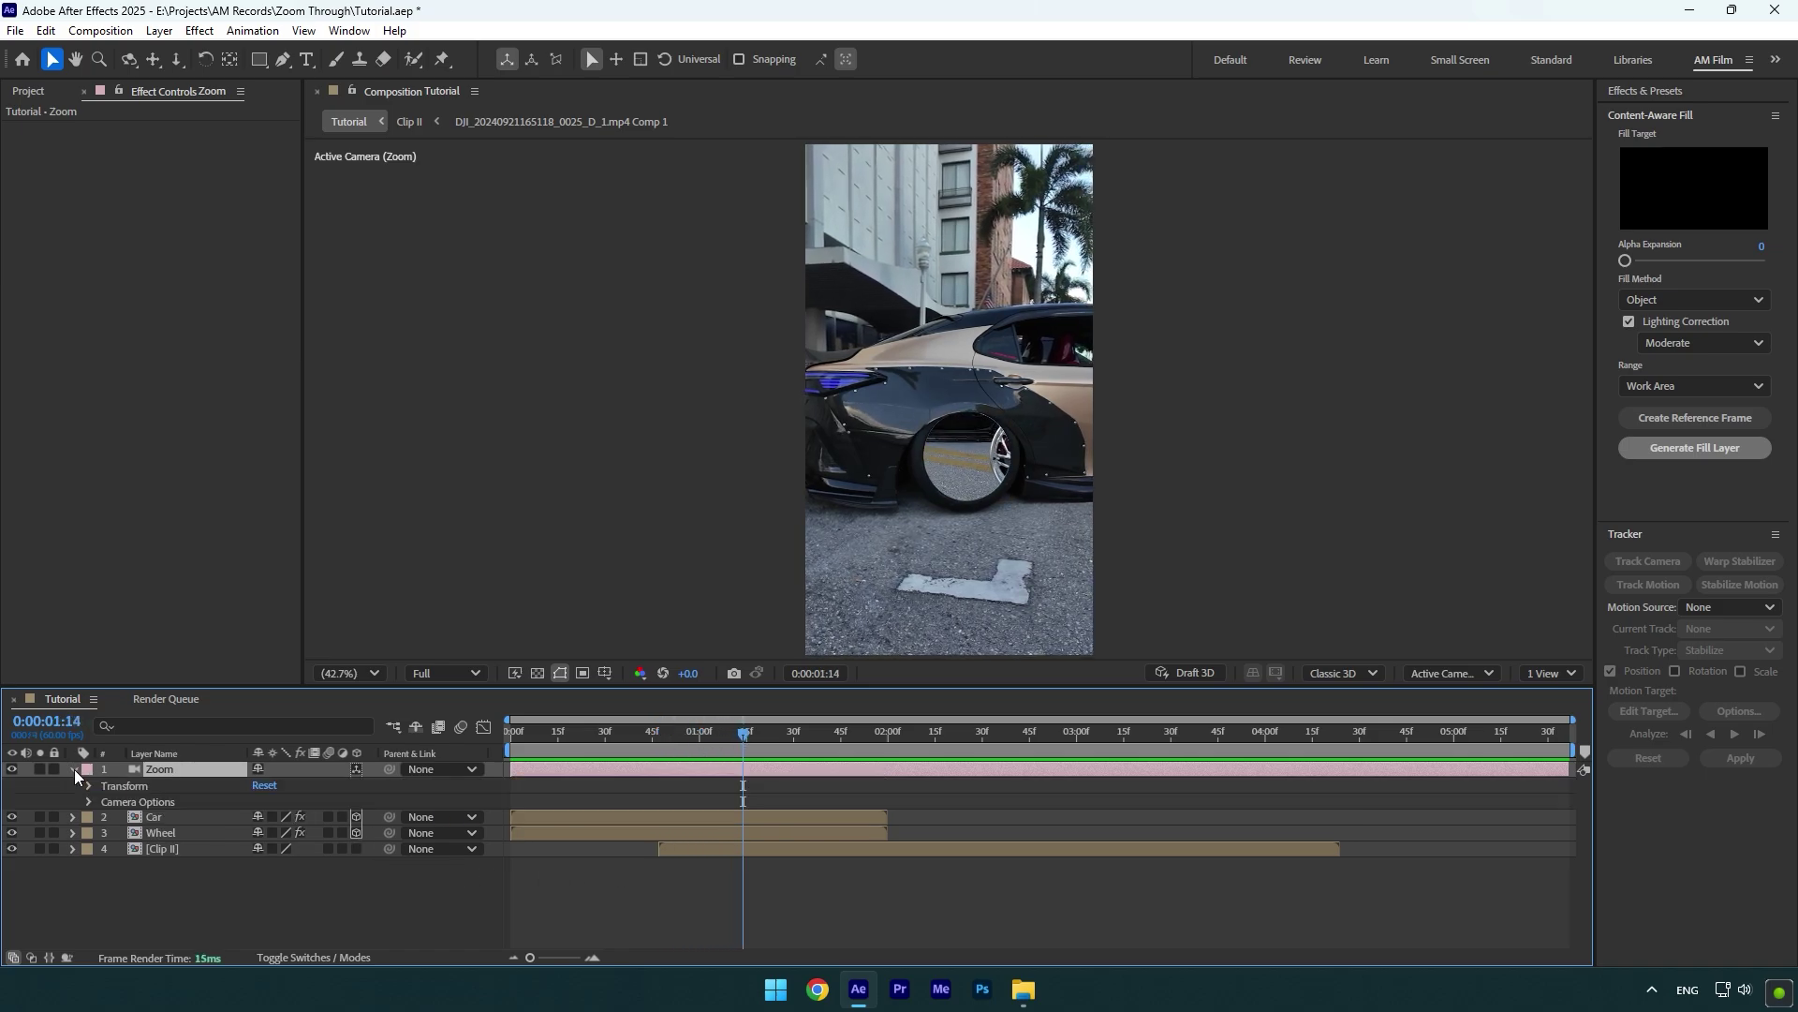
left_click(89, 787)
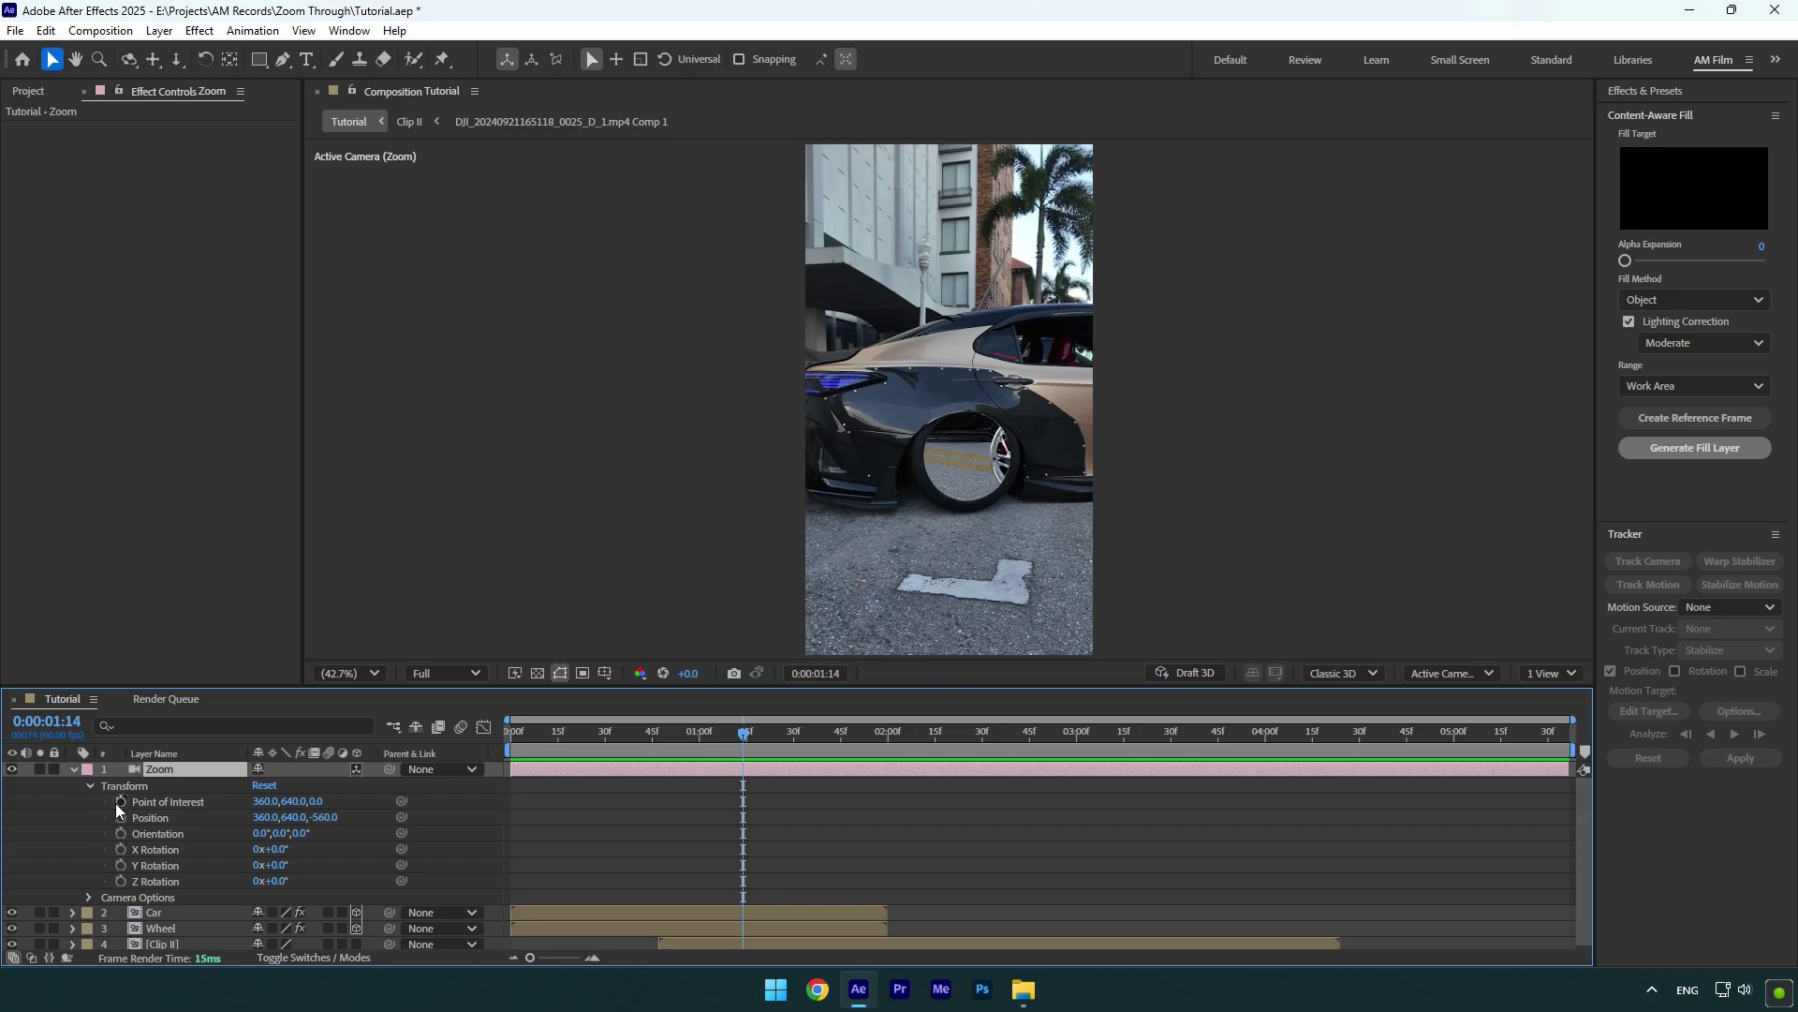
left_click(121, 801)
left_click(122, 817)
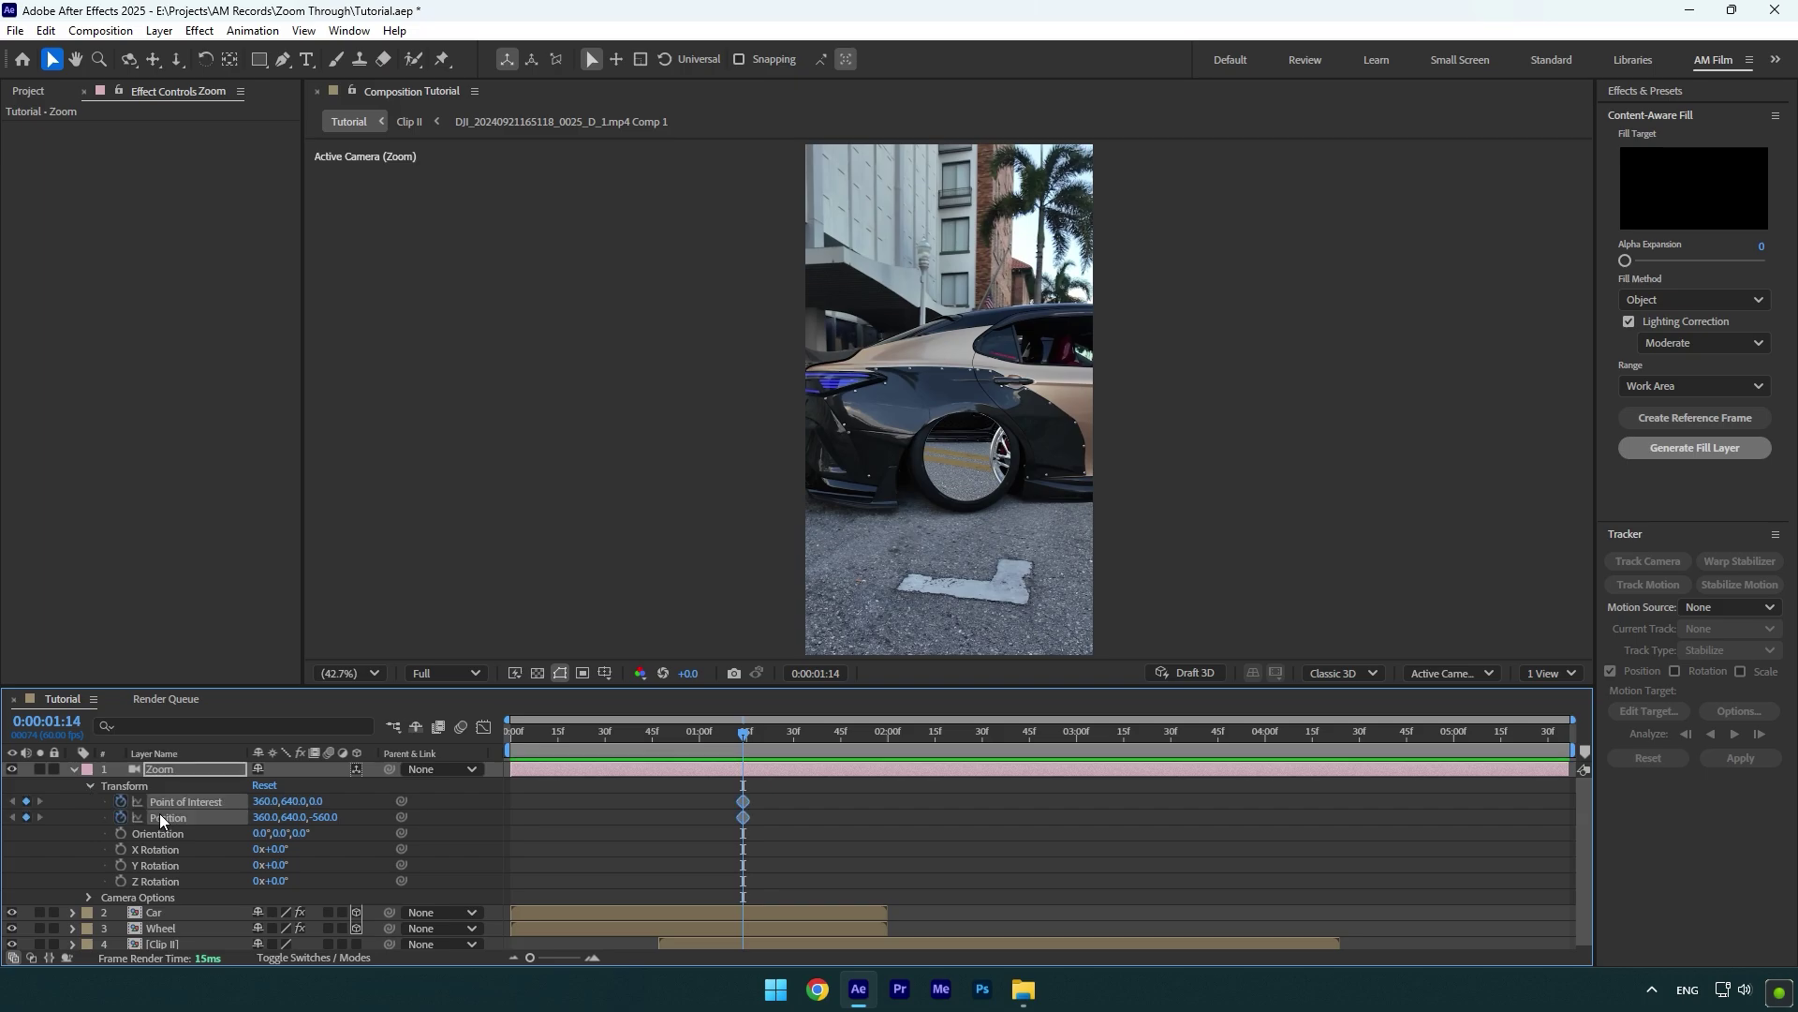
key("u")
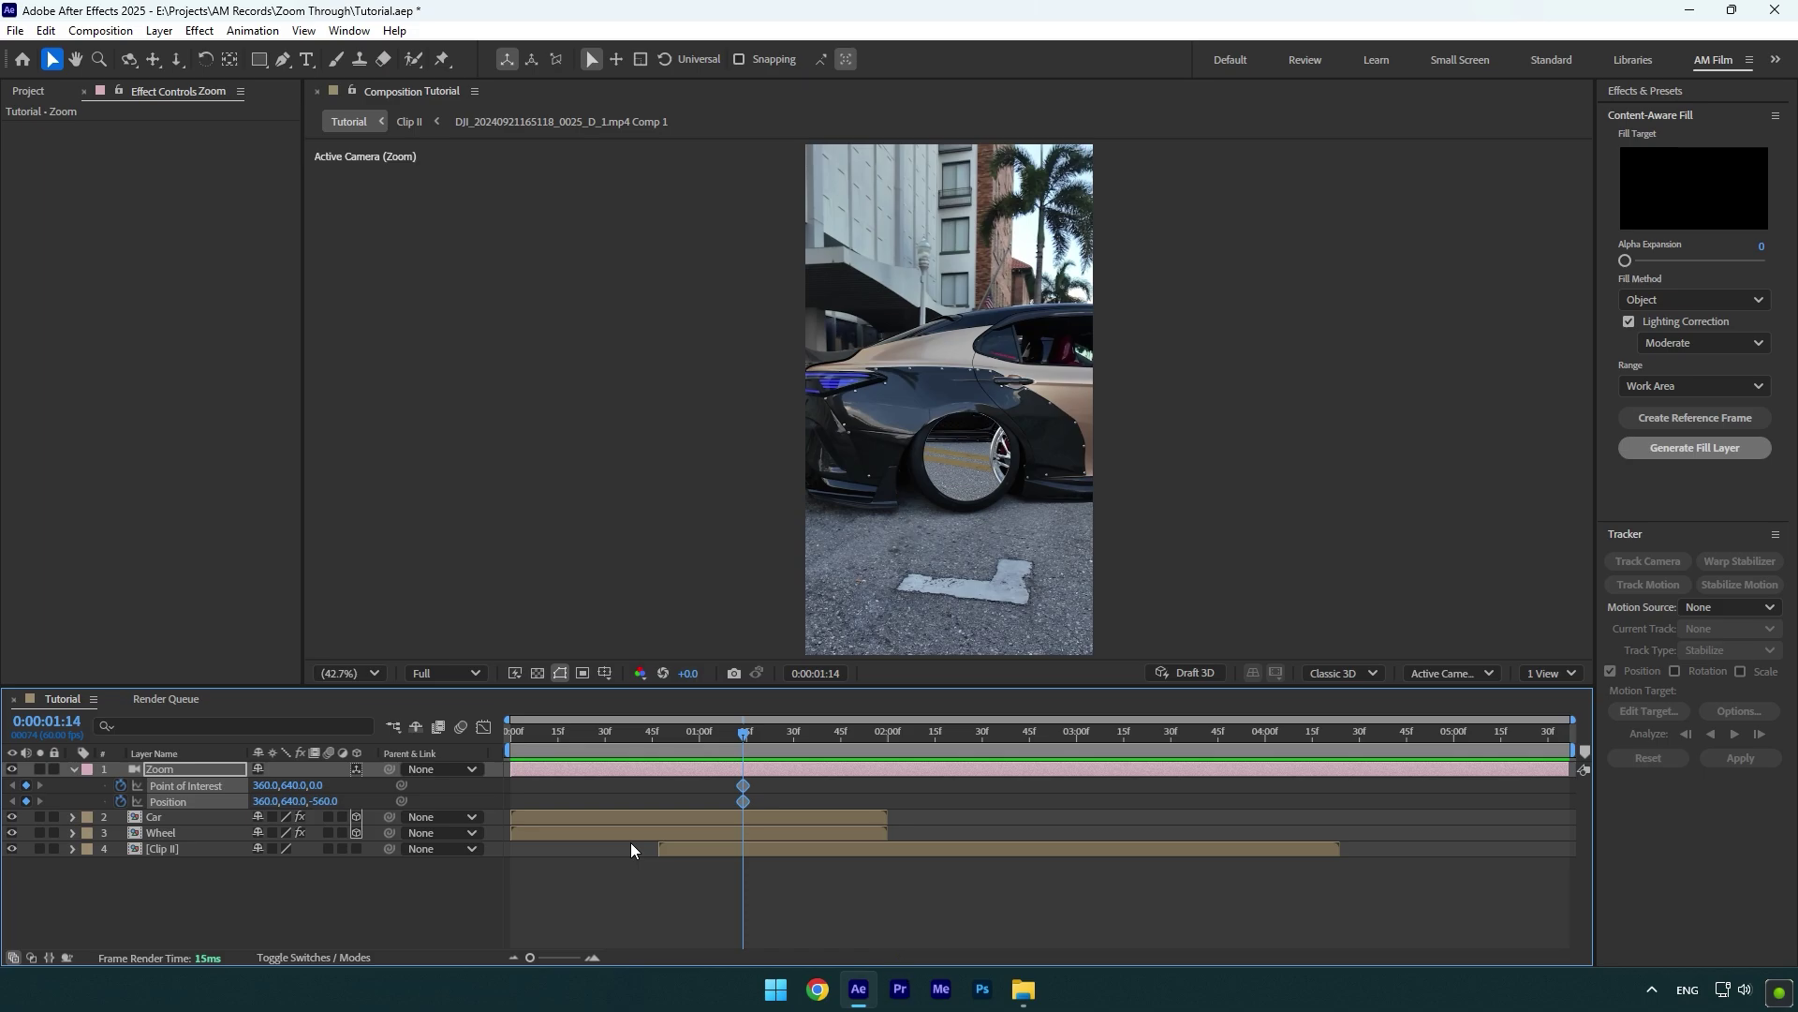
left_click_drag(762, 734, 883, 744)
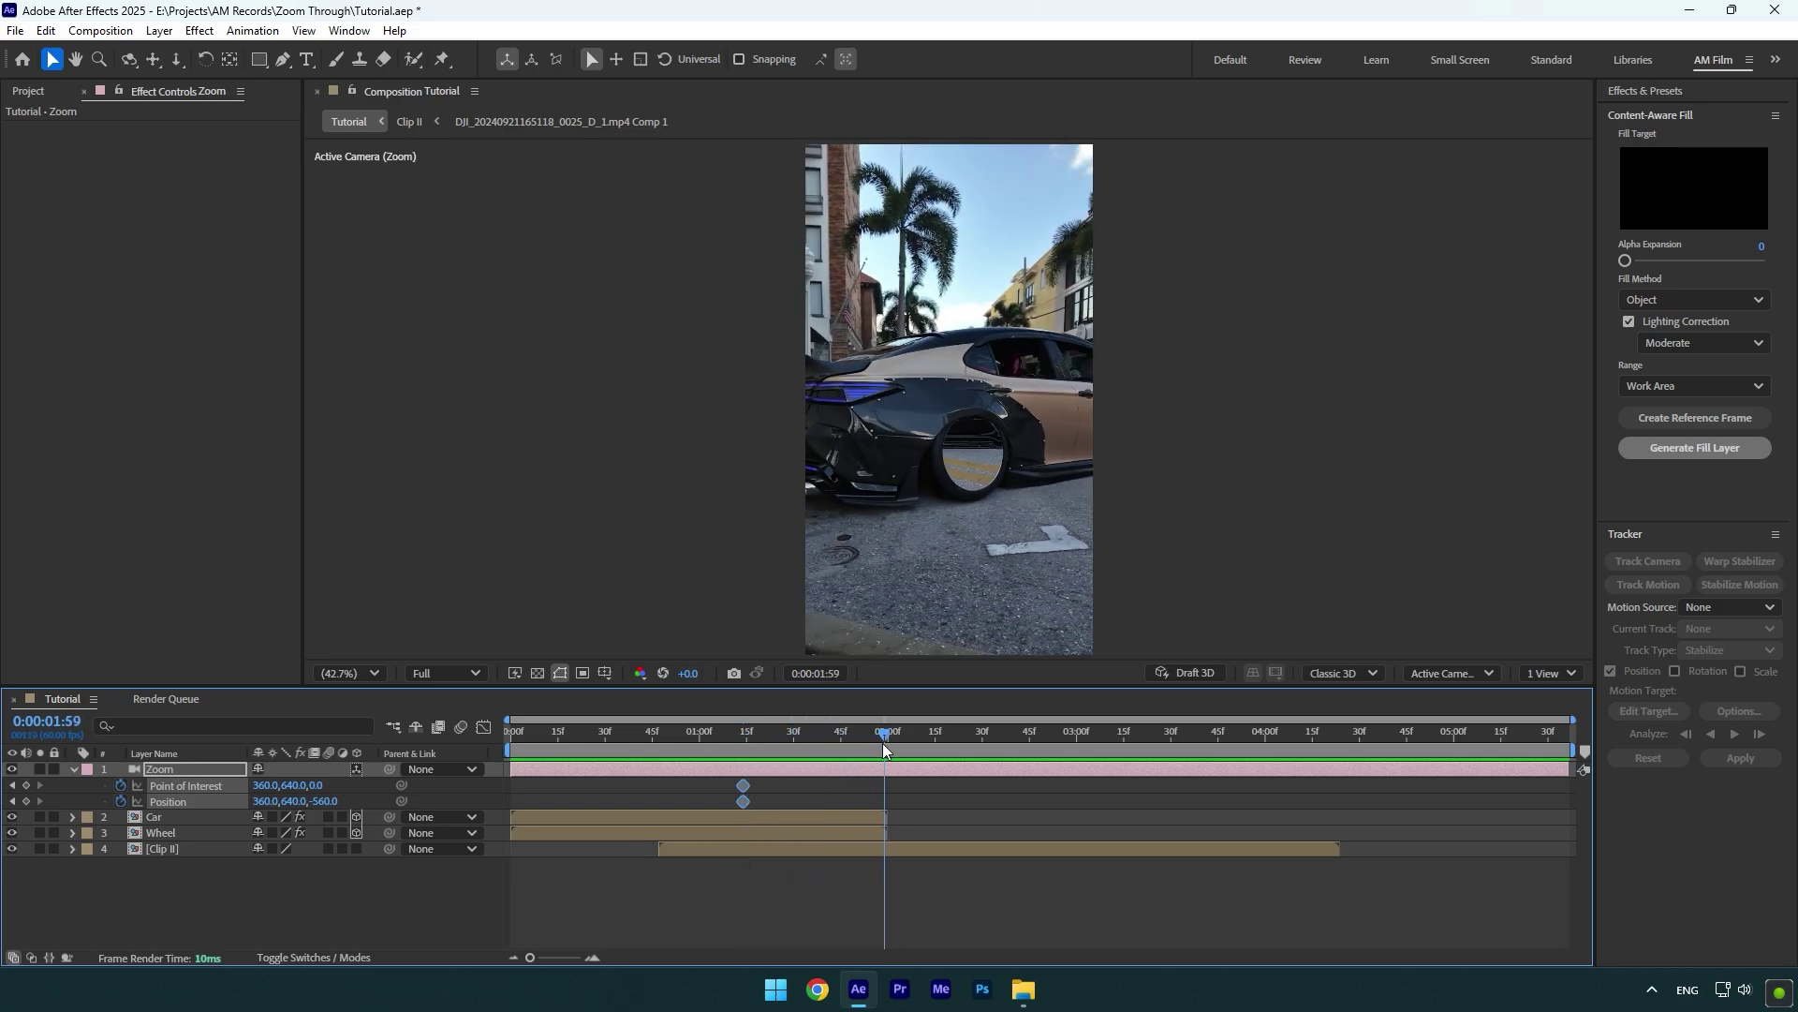
Dolly the Zoom camera through the wheel at 1:59, preview, and Easy Ease all four keyframes
left_click(176, 60)
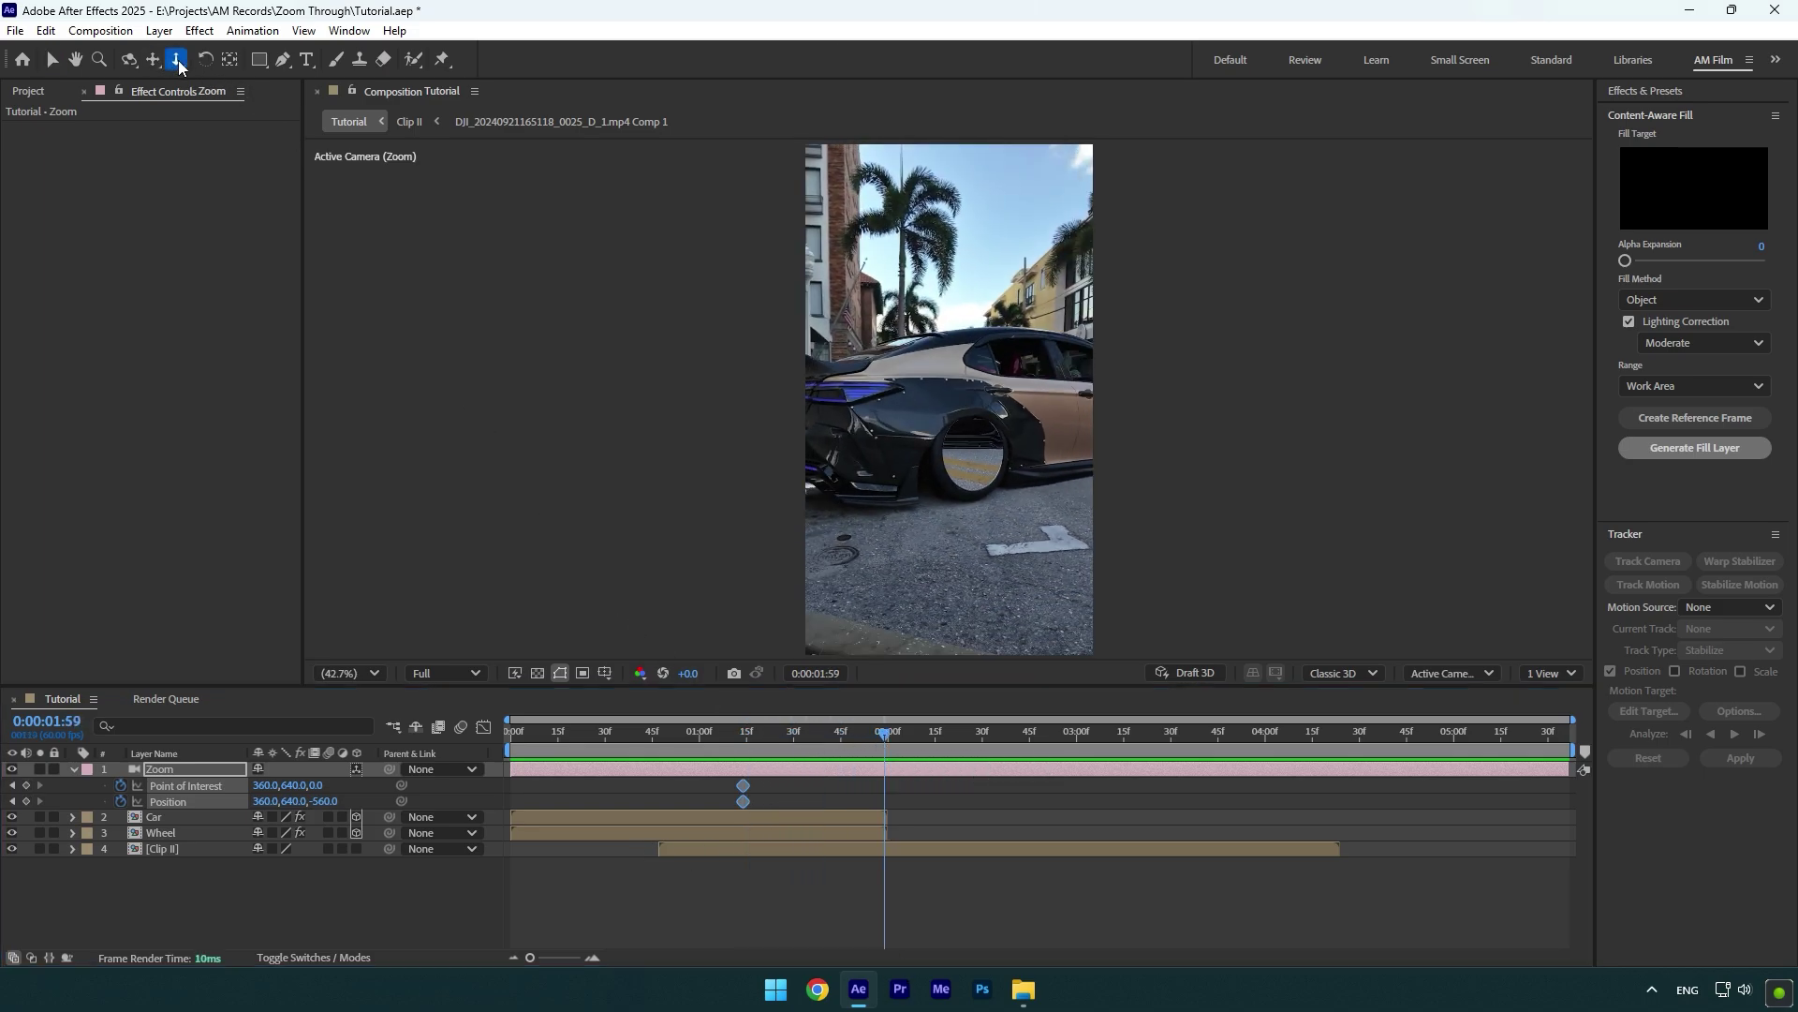
scroll(969, 448, "up", 3)
scroll(968, 422, "down", 2)
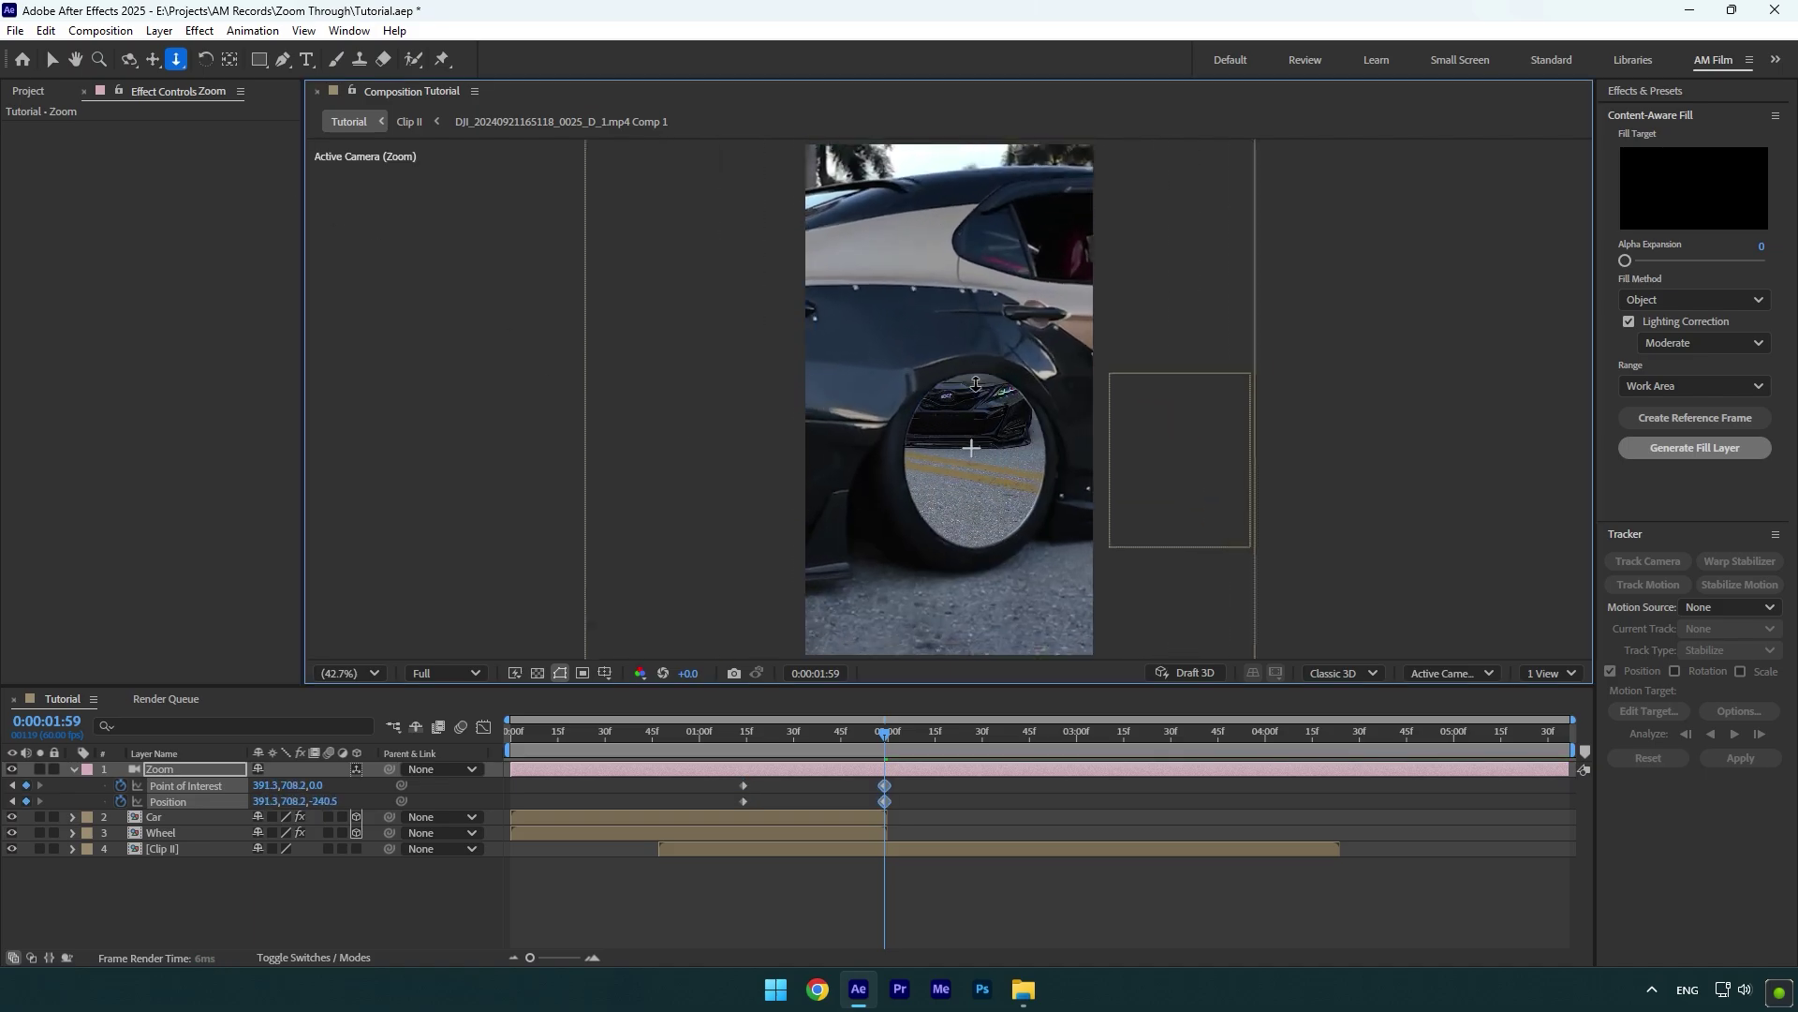
scroll(965, 436, "down", 2)
scroll(960, 448, "down", 1)
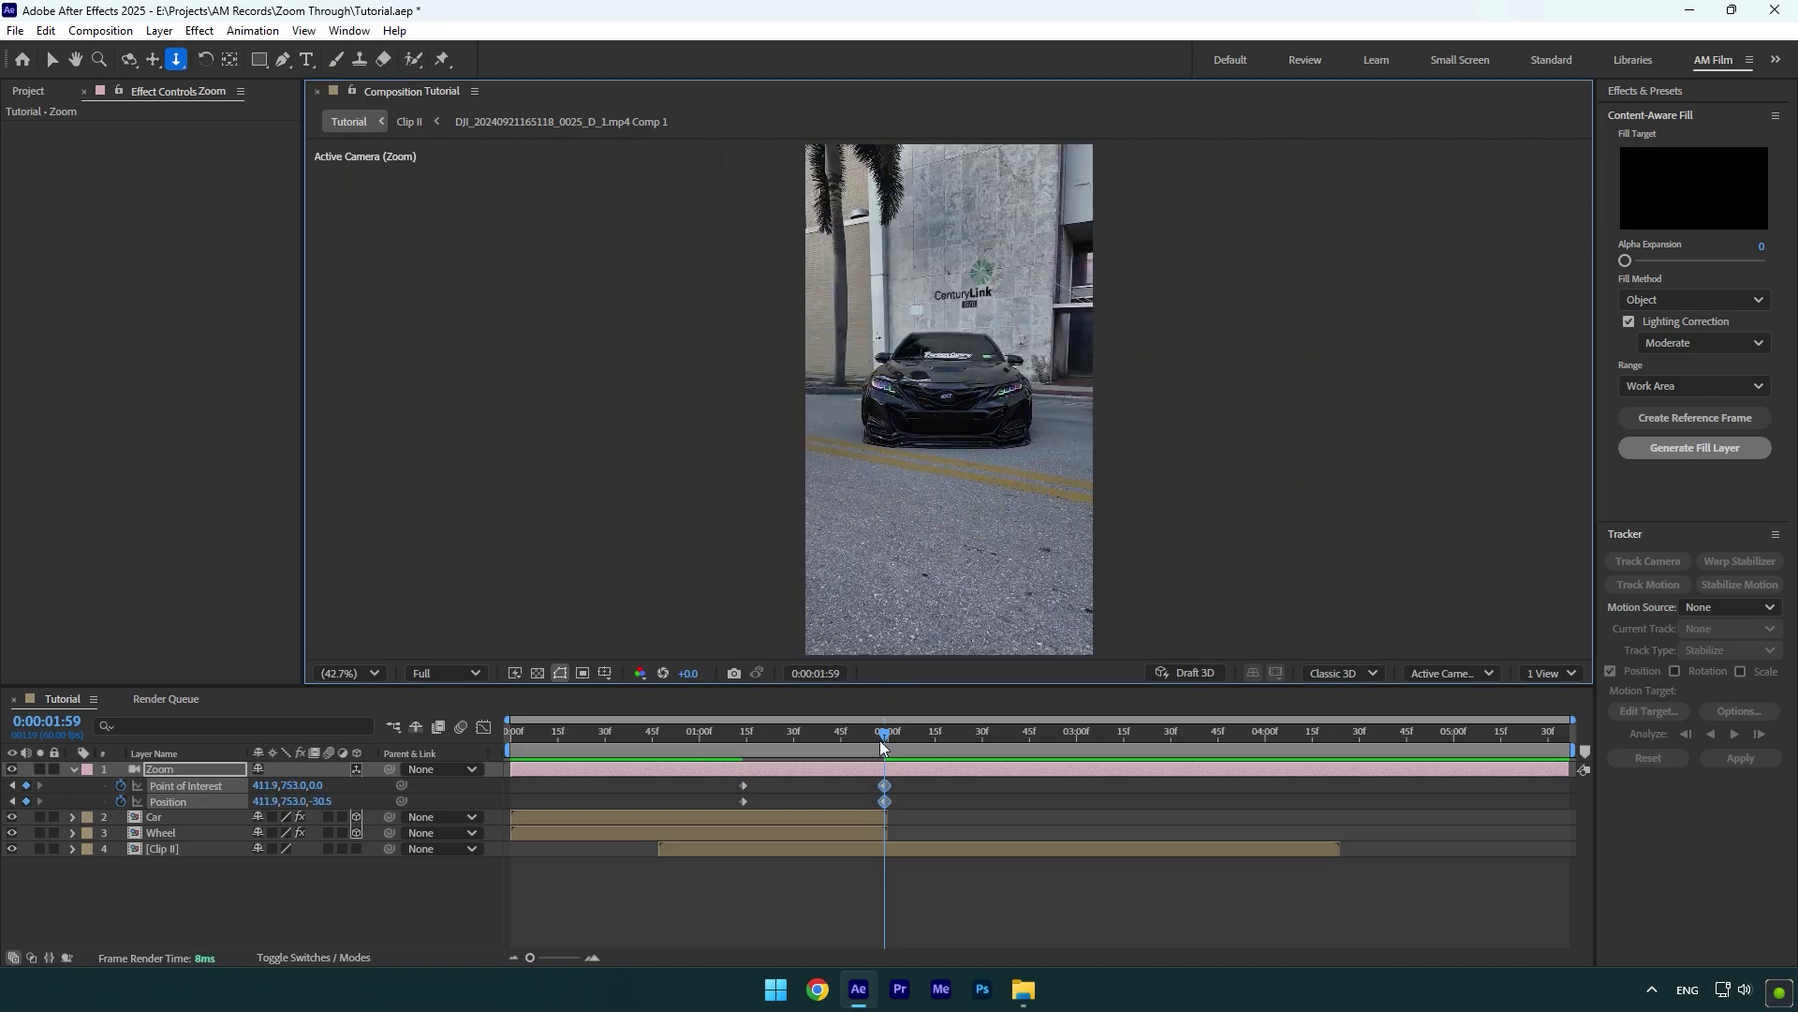
left_click(648, 732)
key("space")
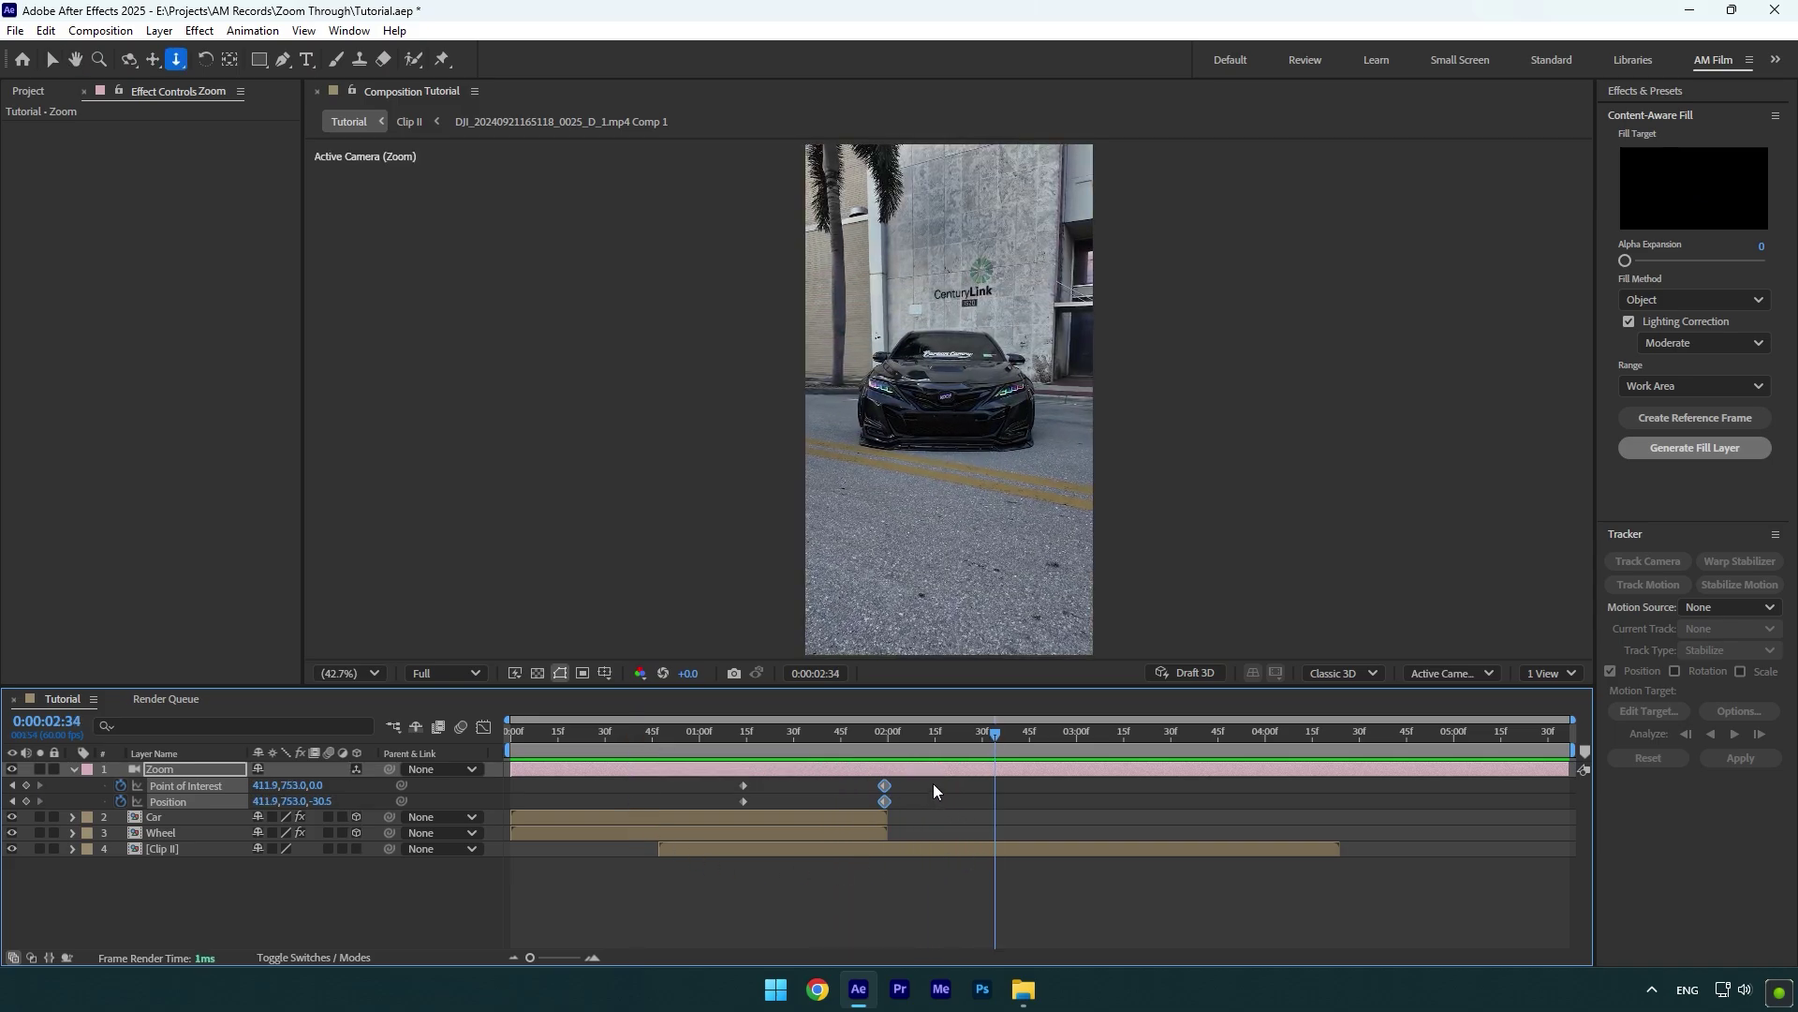
left_click_drag(933, 783, 727, 805)
key("F9")
In the Graph Editor, drag the keyframe influence to 100% for a late speed spike, then preview
left_click(485, 728)
right_click(666, 843)
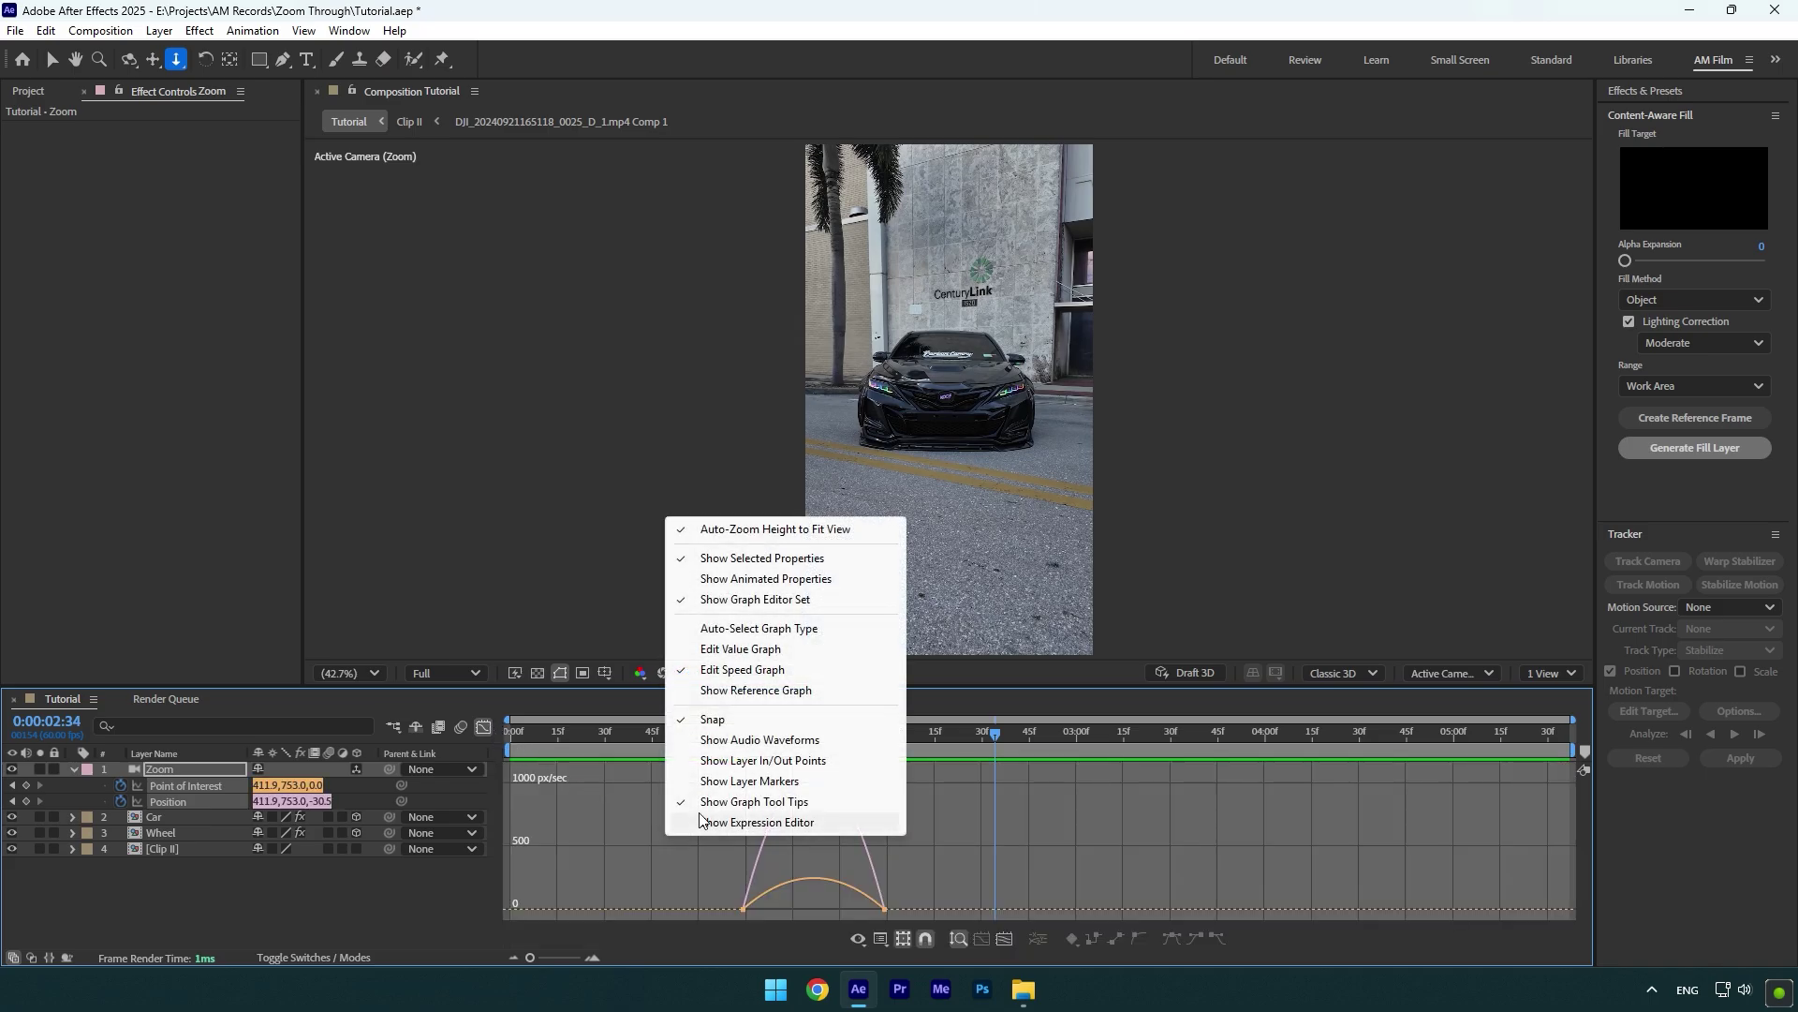
left_click(776, 671)
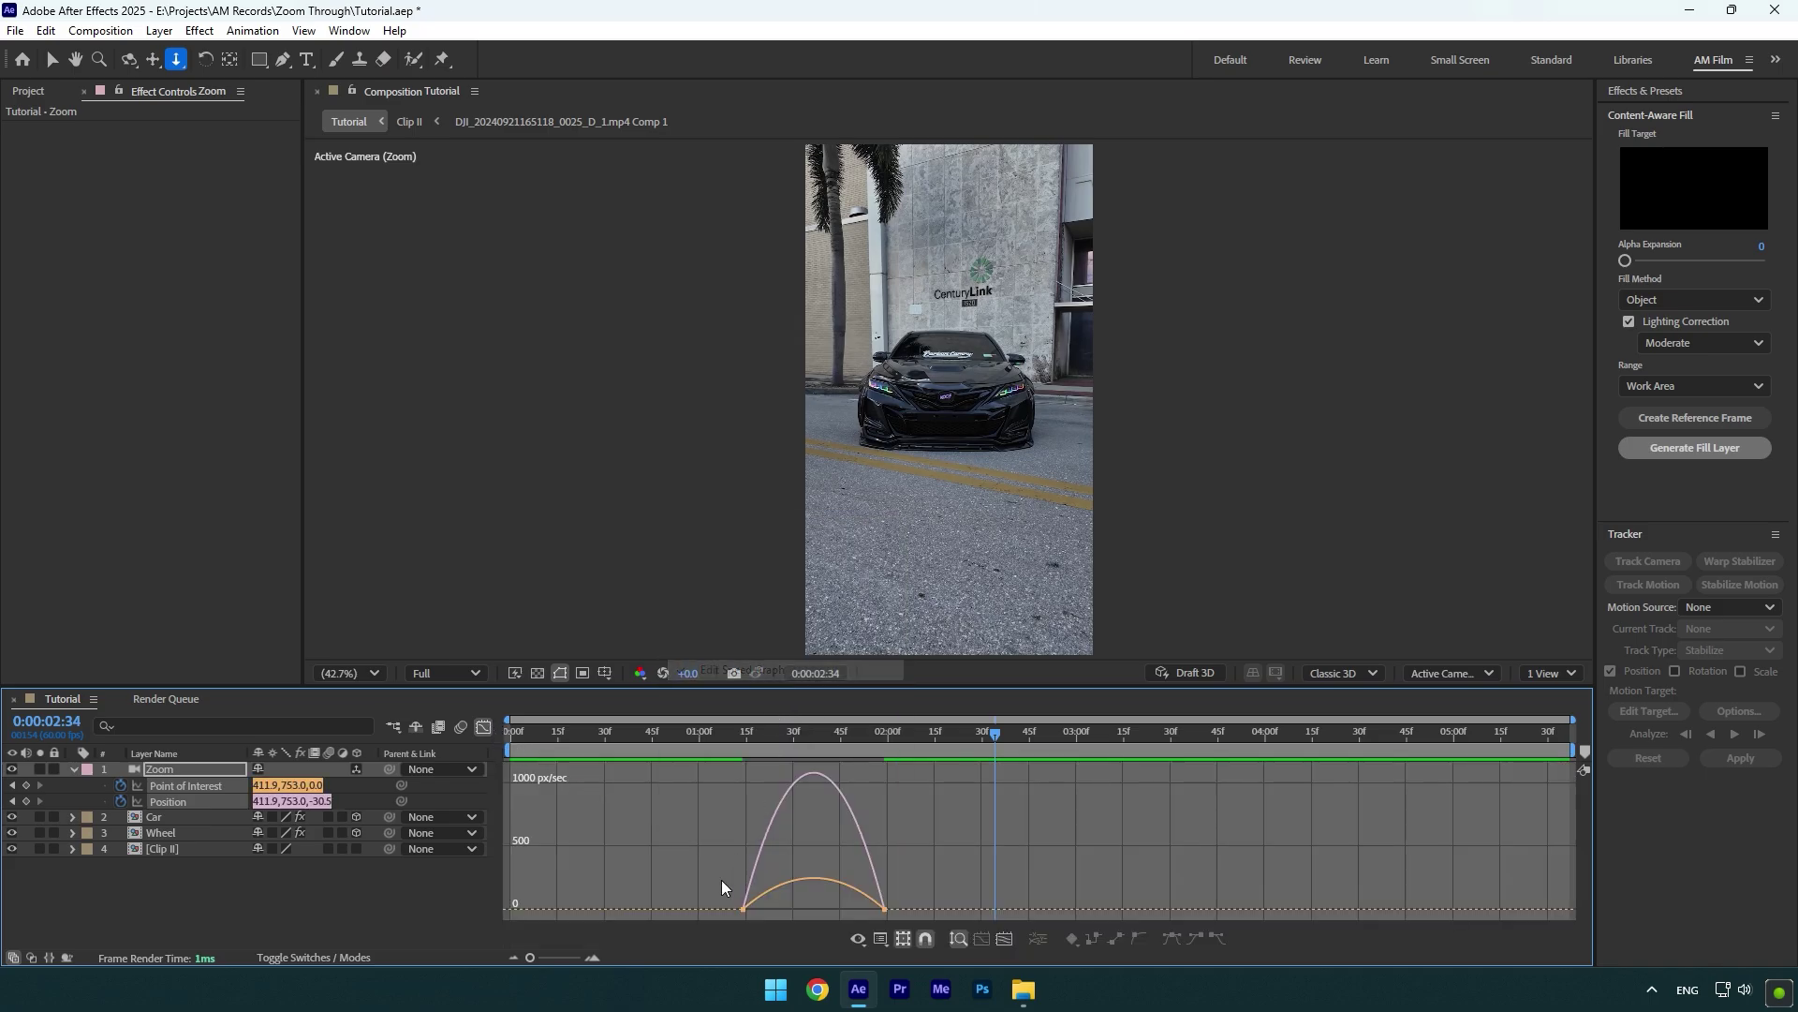
left_click(744, 903)
mouse_move(790, 900)
left_mouse_down()
mouse_move(839, 911)
mouse_move(878, 788)
left_mouse_up()
left_click(732, 731)
key("space")
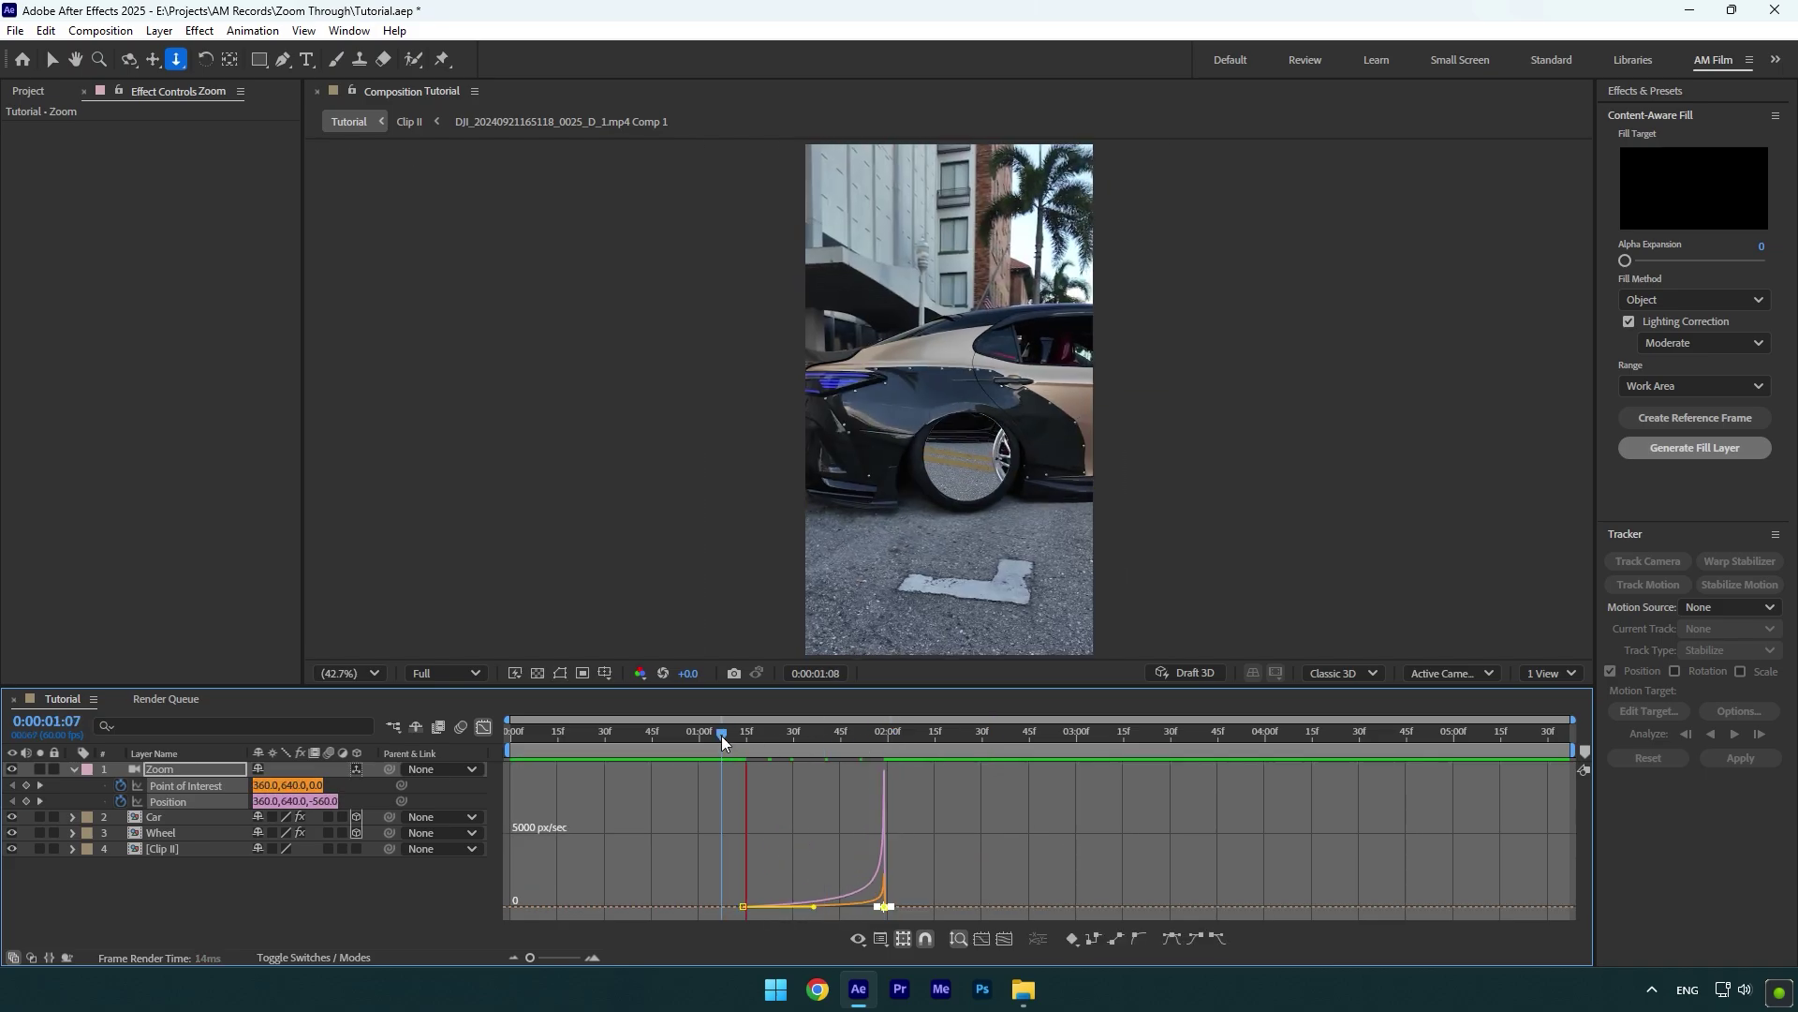
Enable motion blur on Car and Wheel at 1:43, preview, then return to 1:01
left_click(484, 727)
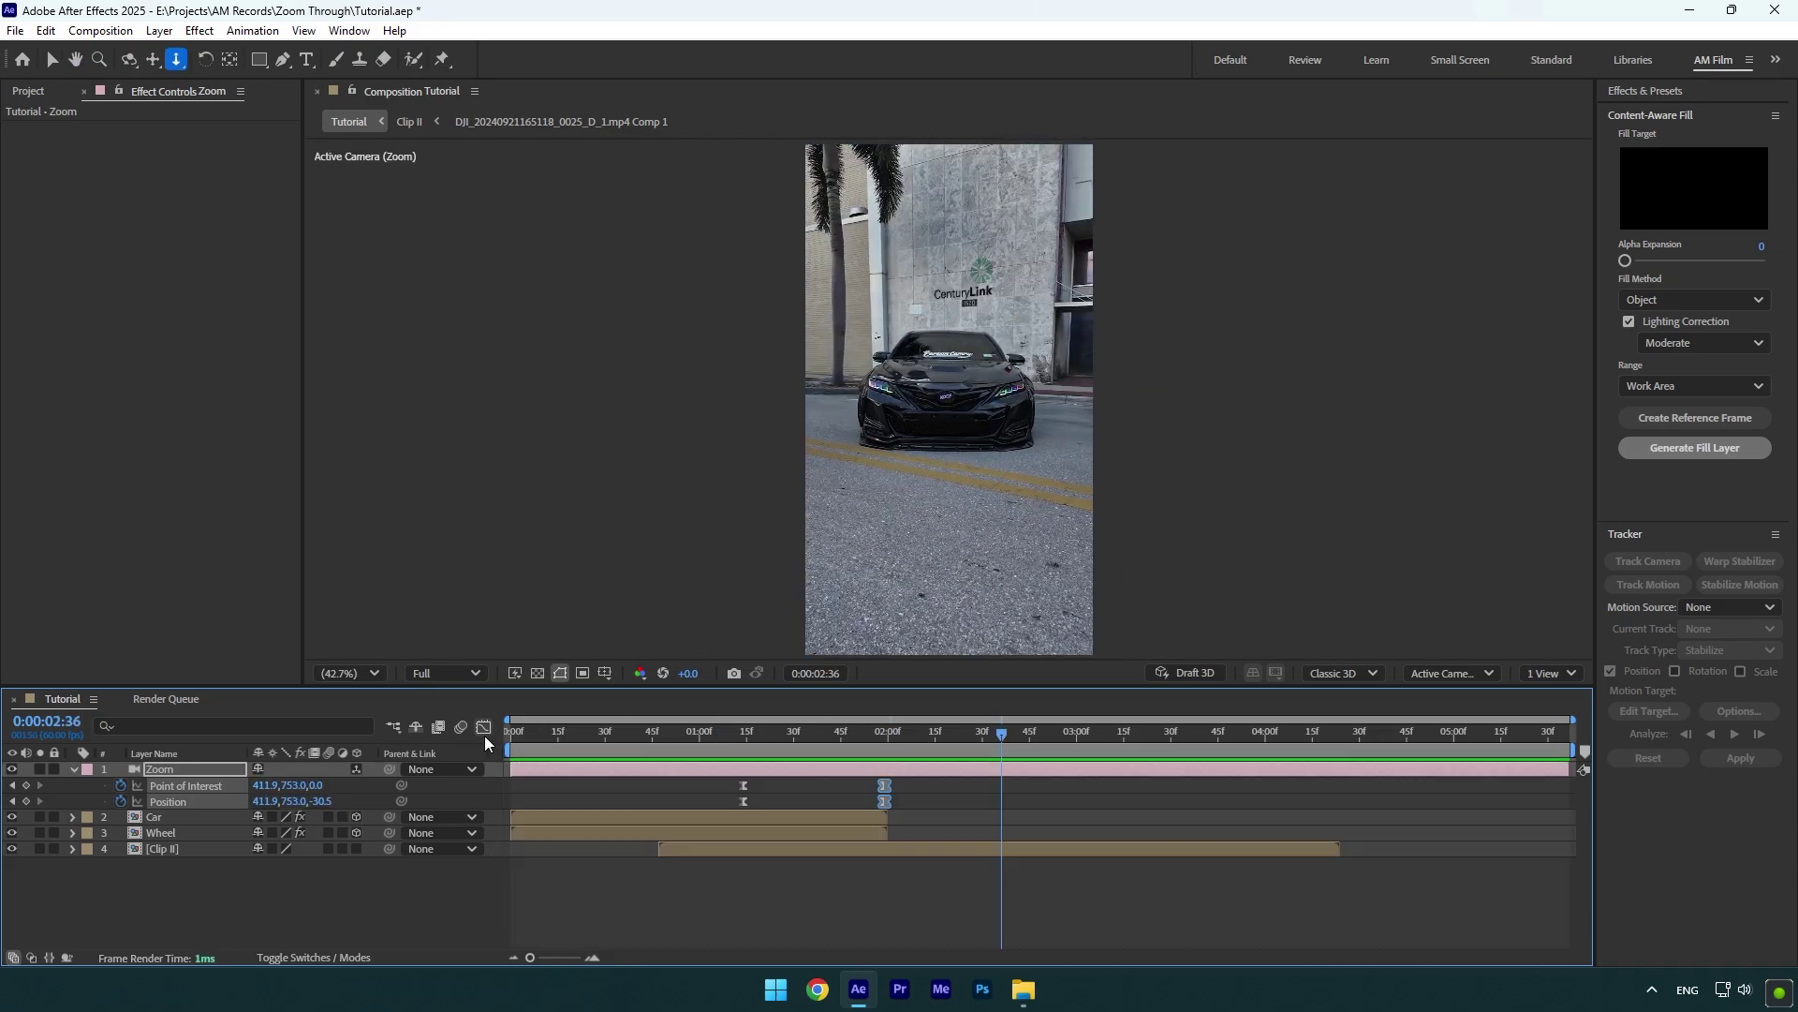
left_click(836, 732)
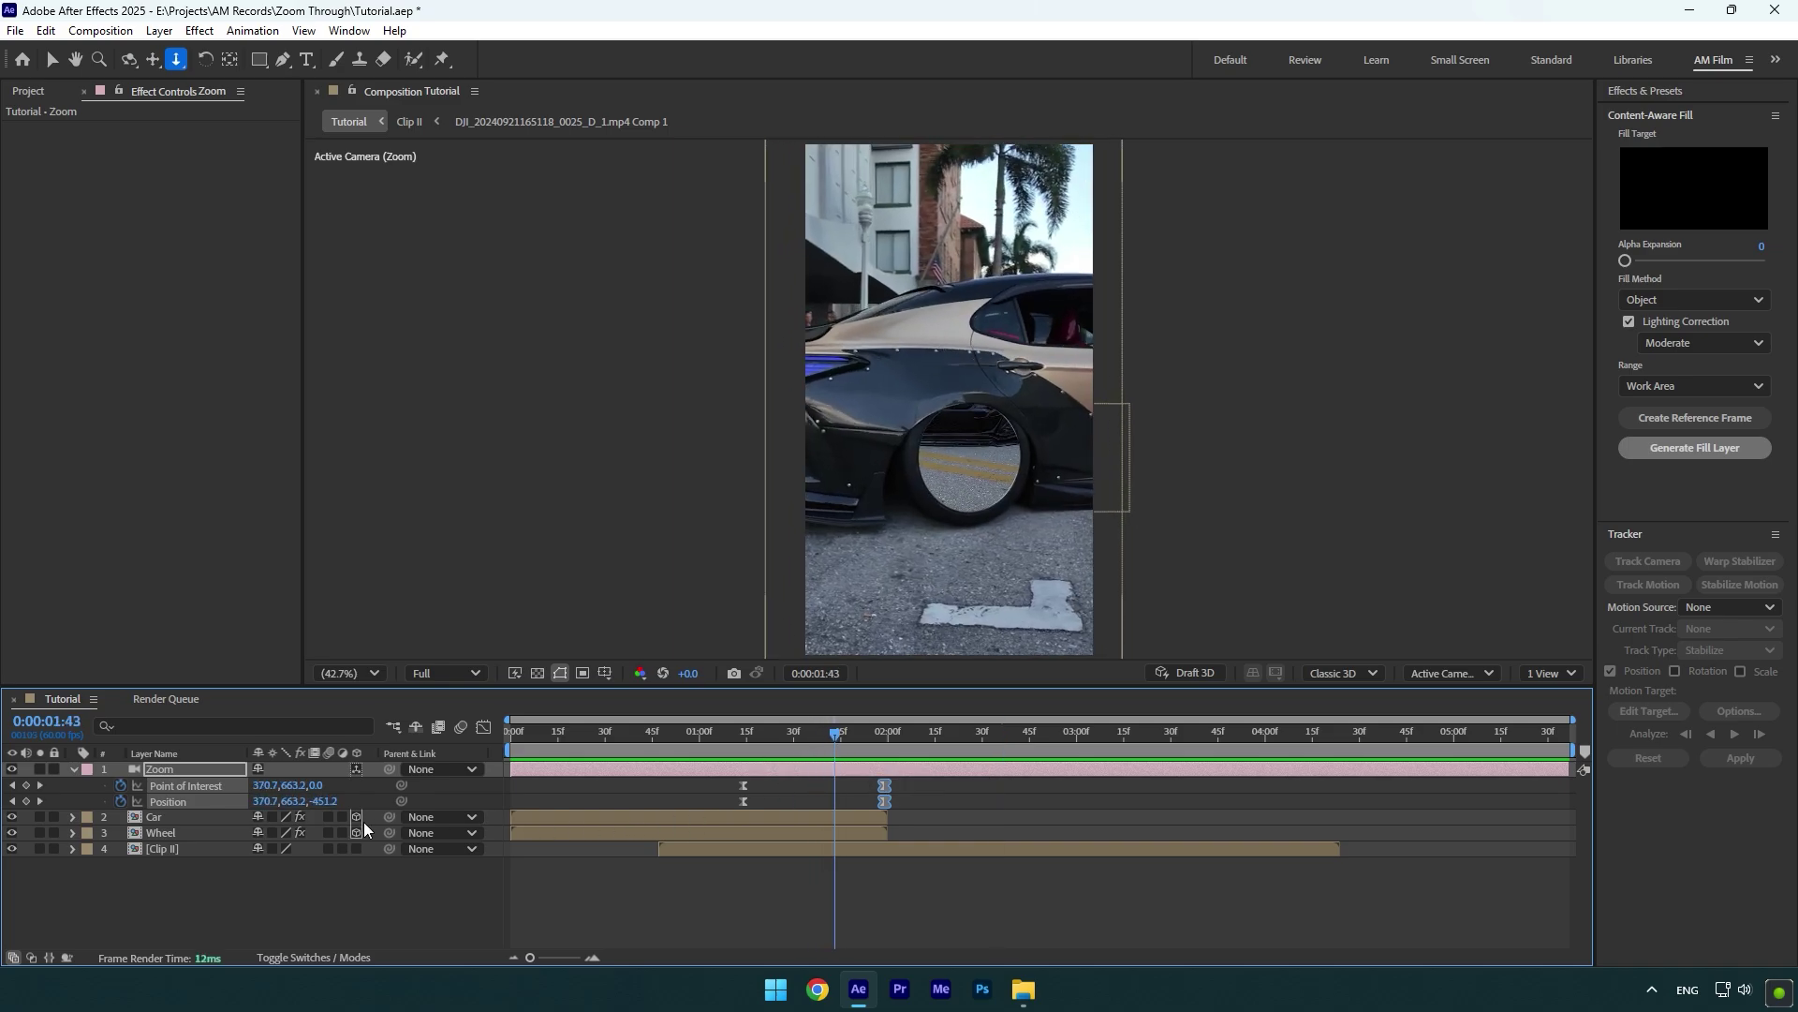
left_click(327, 816)
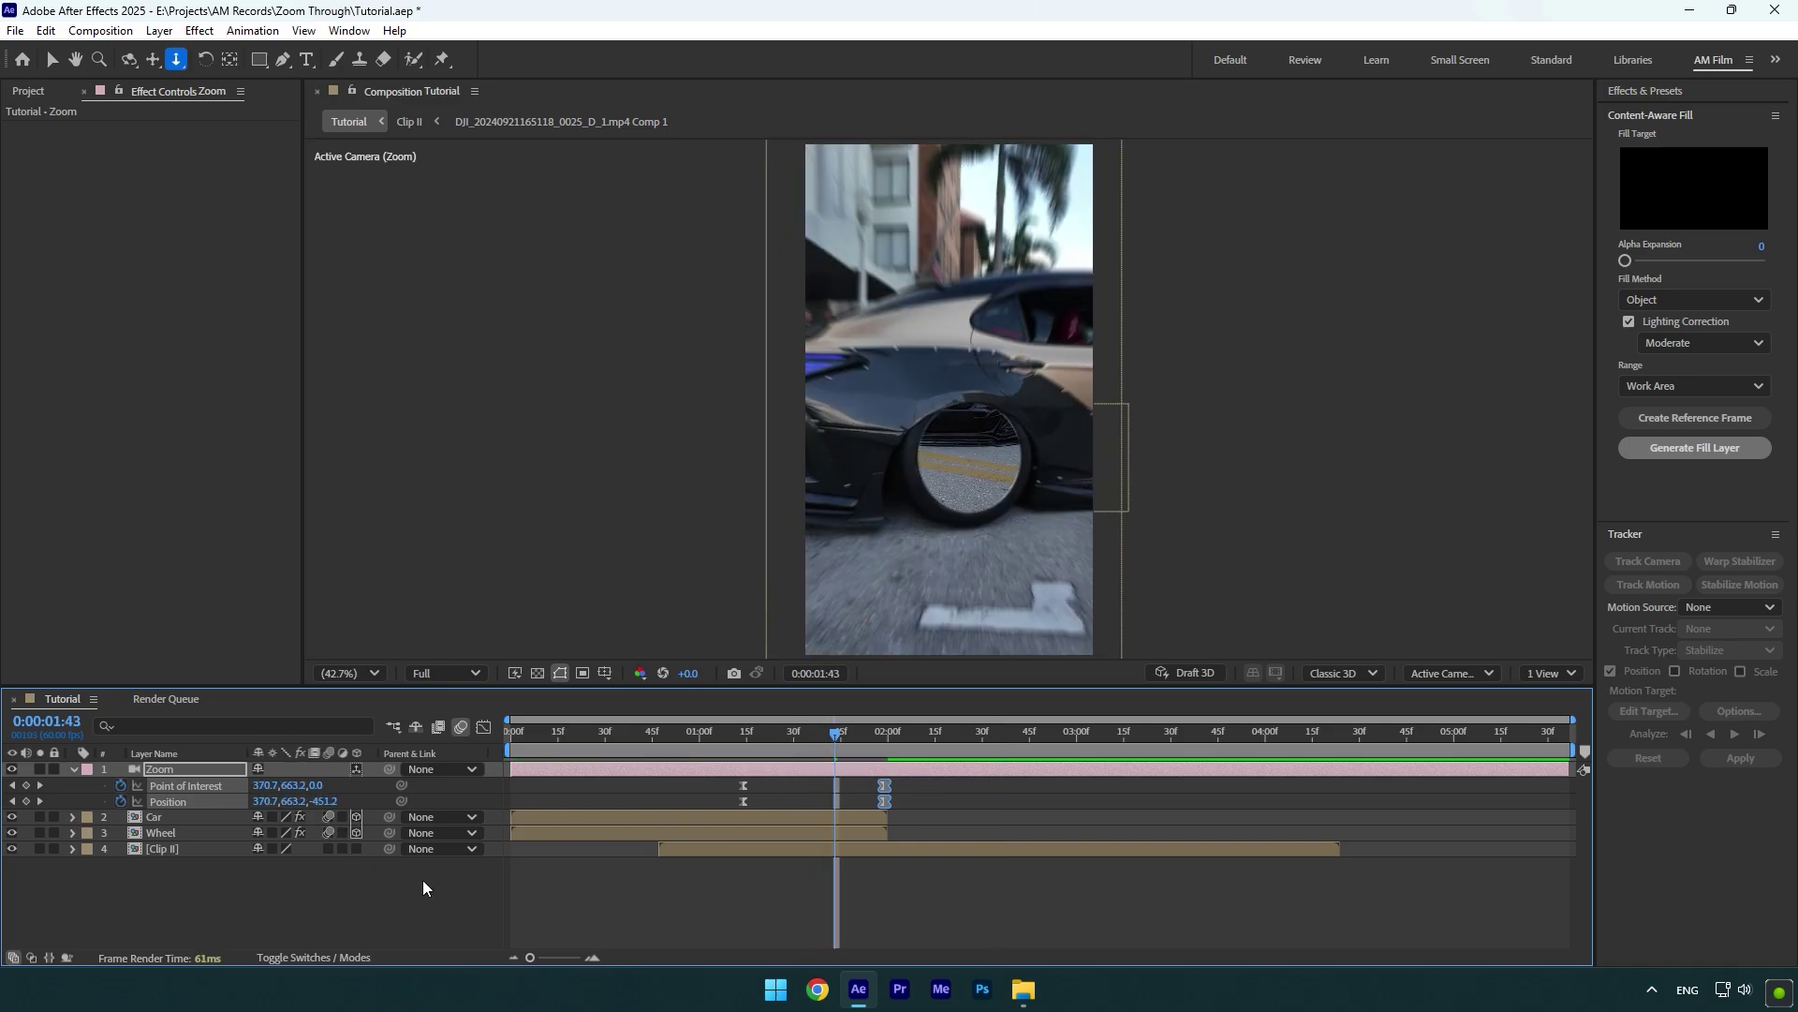
key("space")
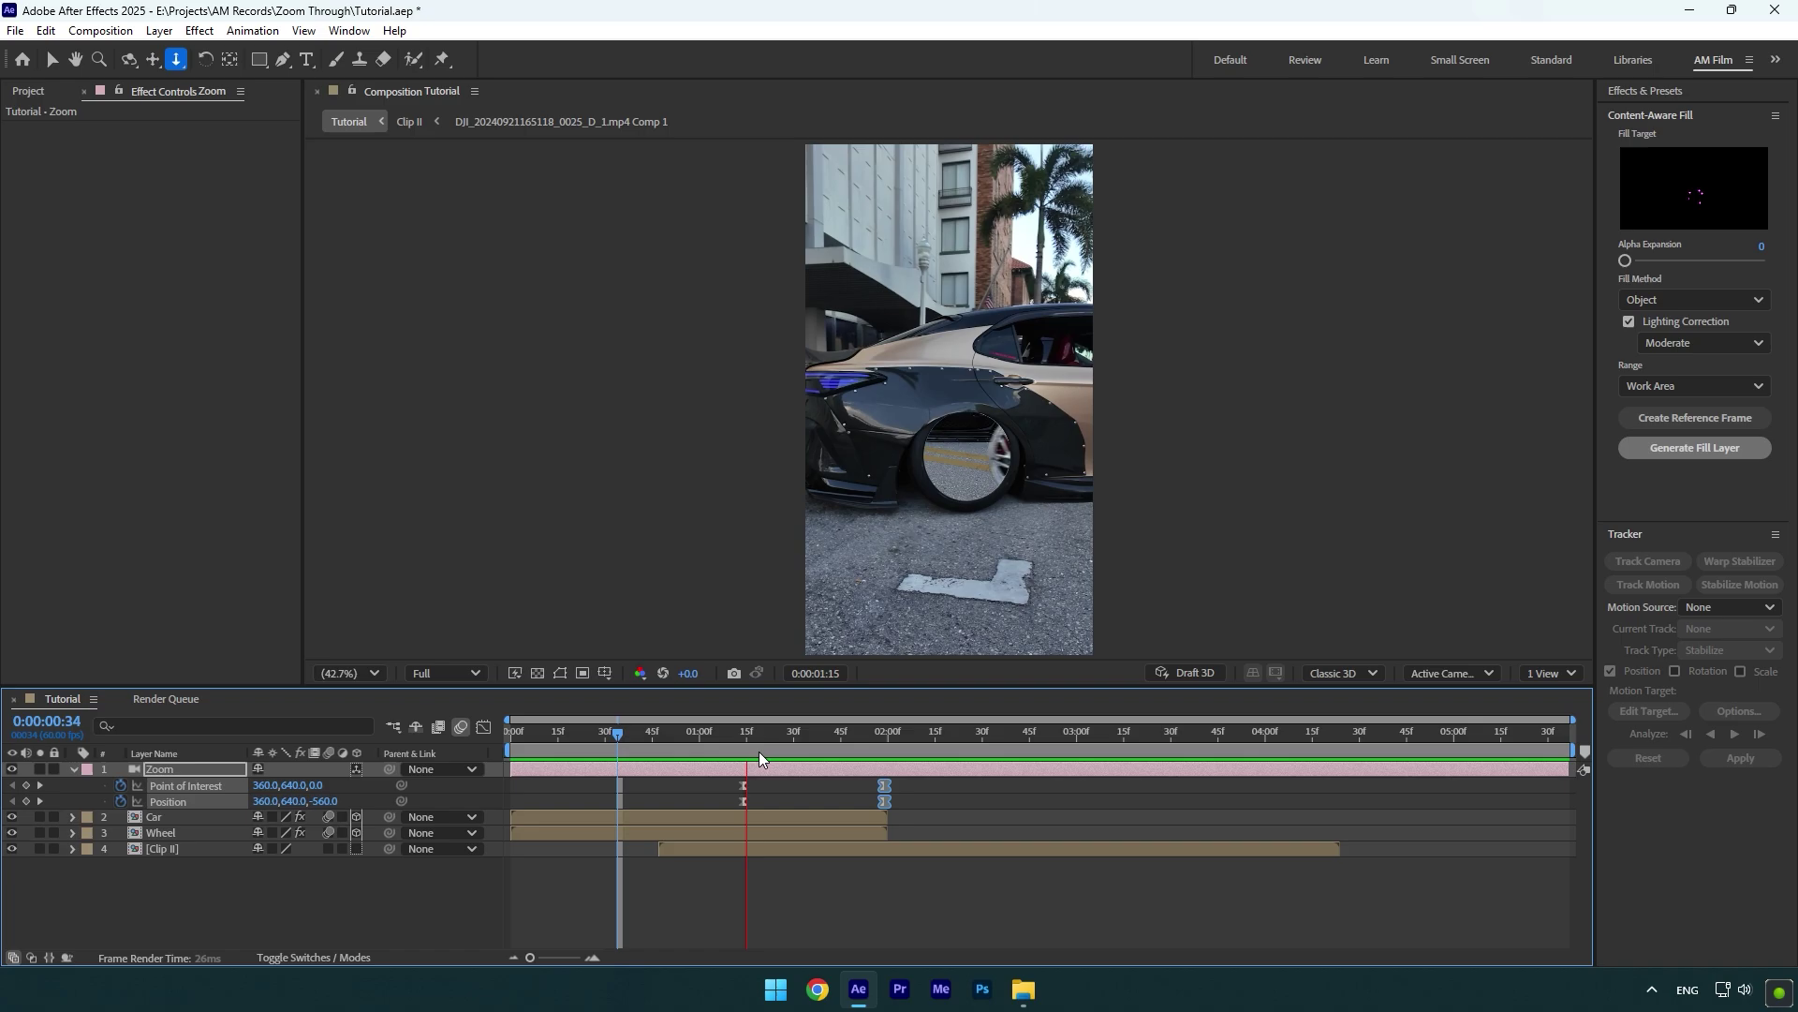
key("space")
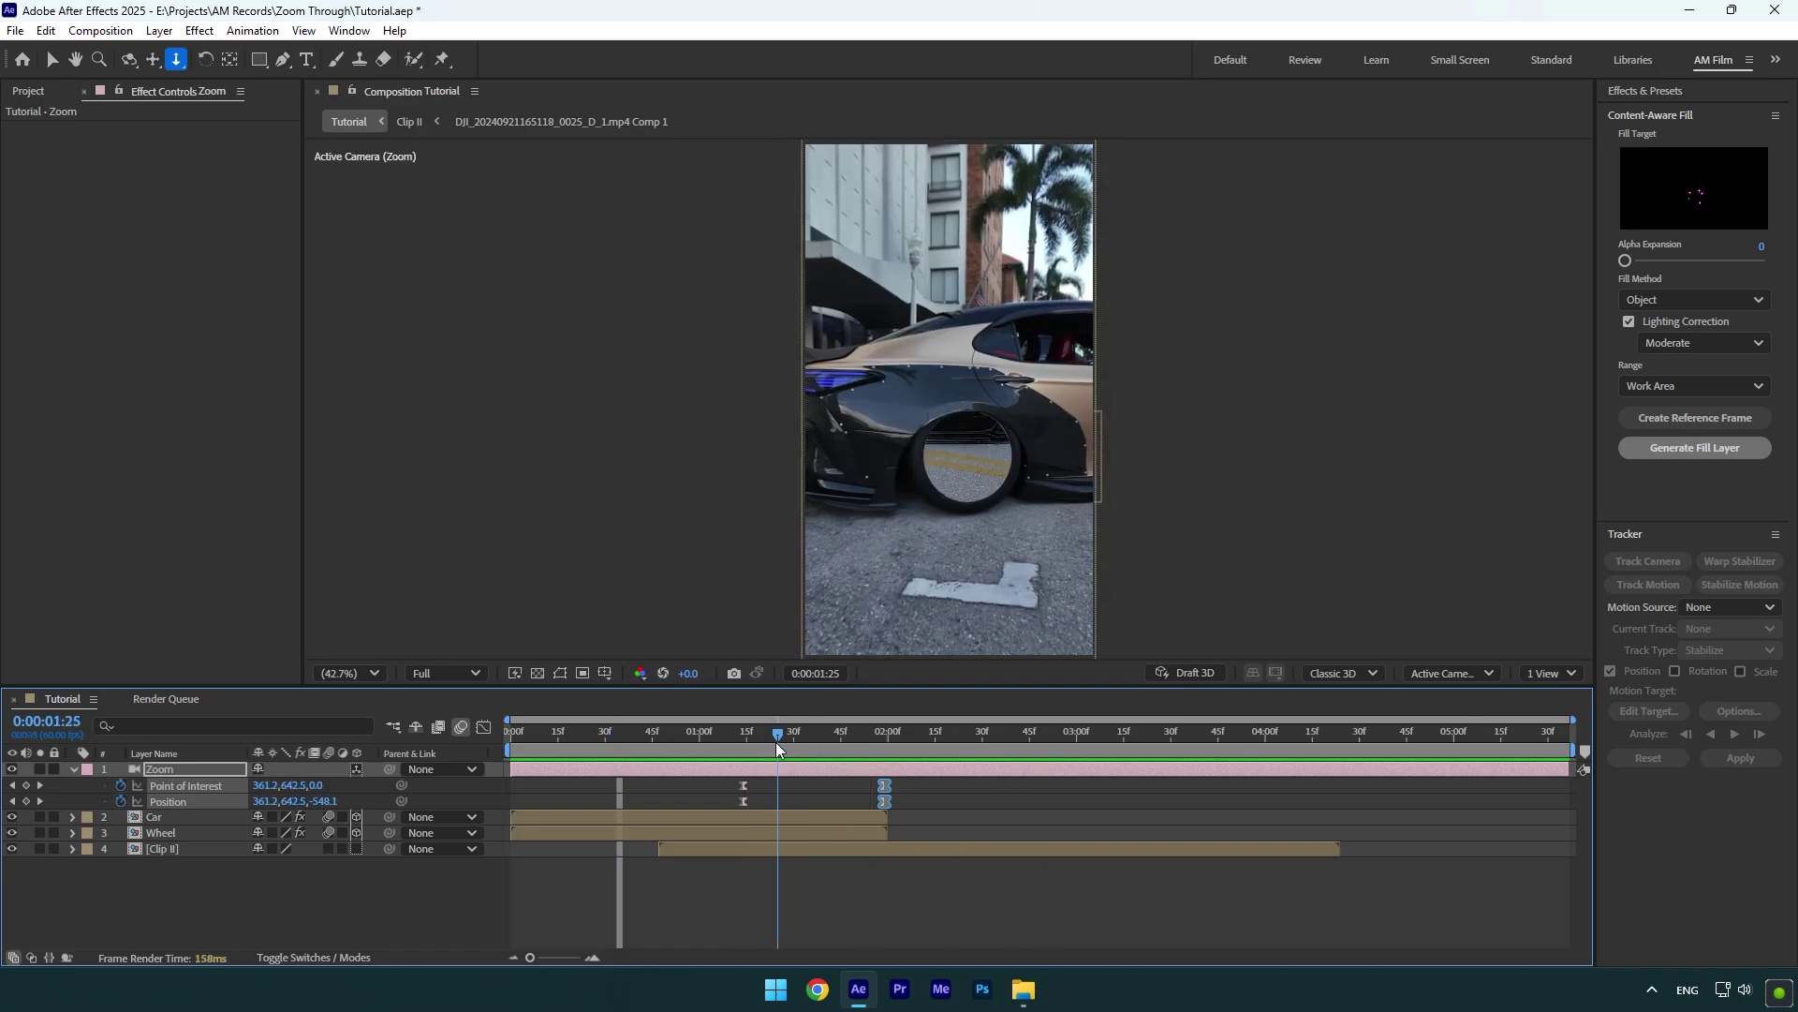
left_click_drag(827, 749, 706, 749)
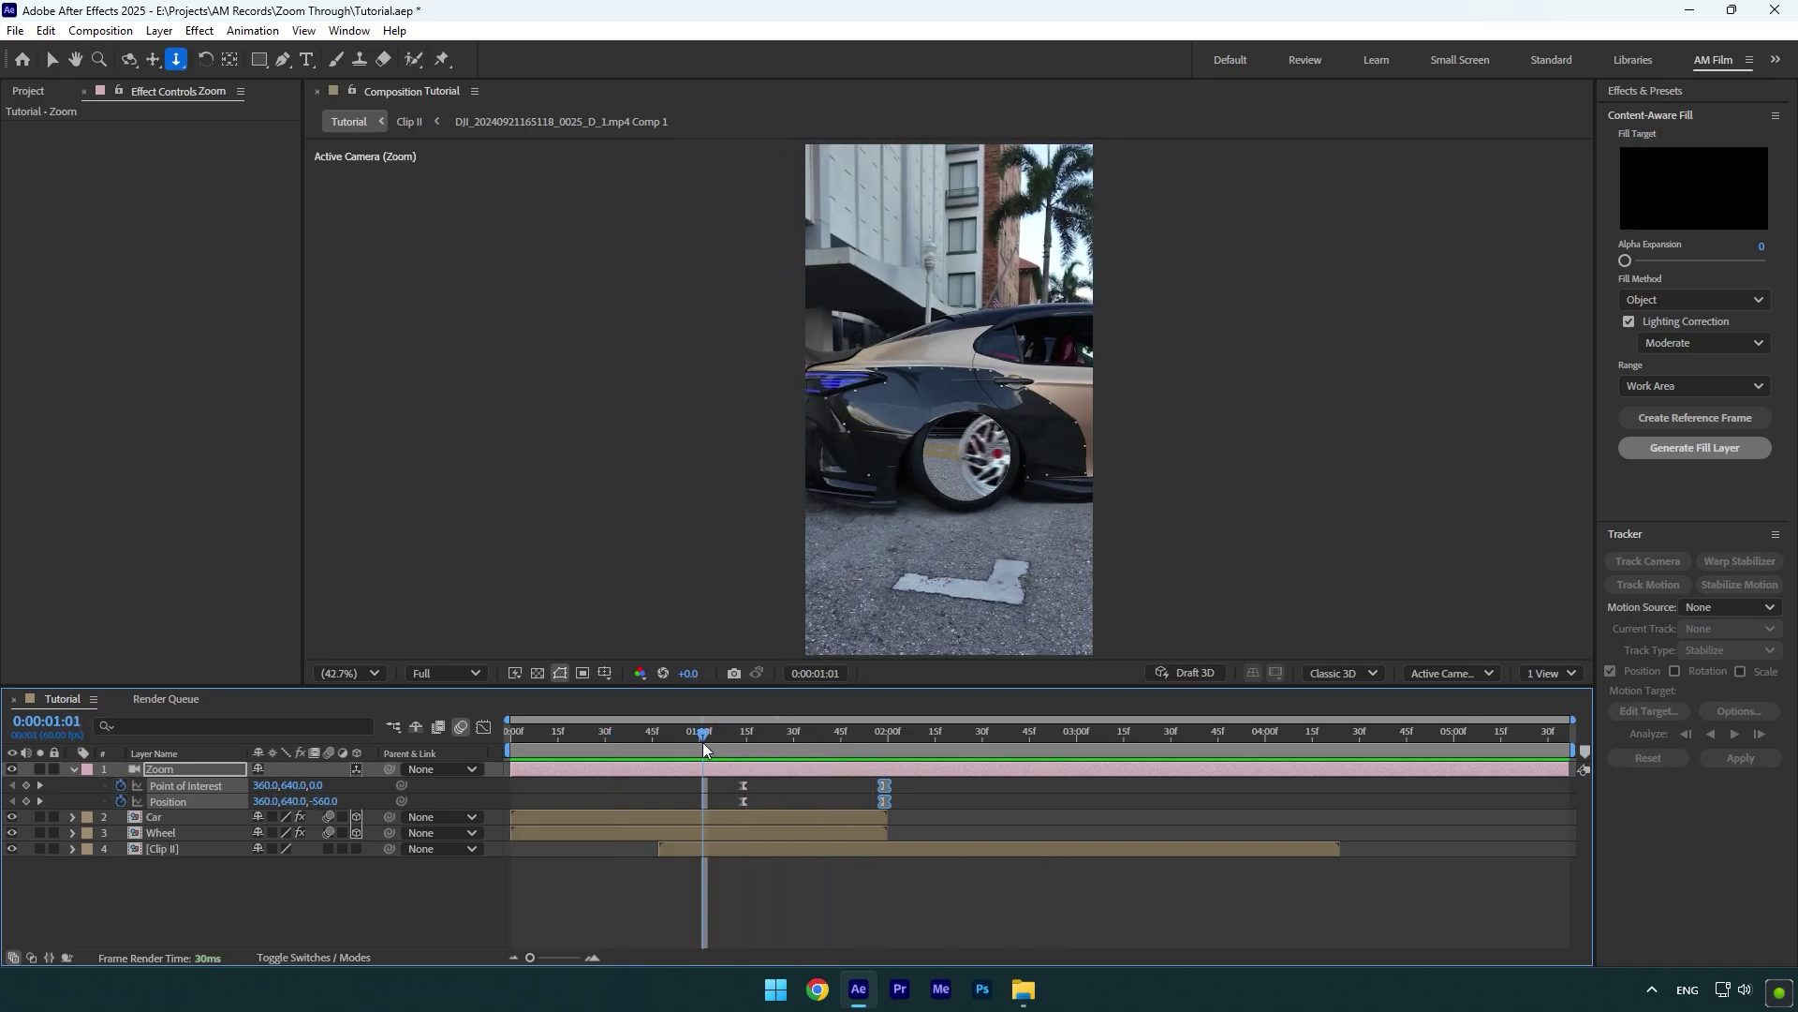